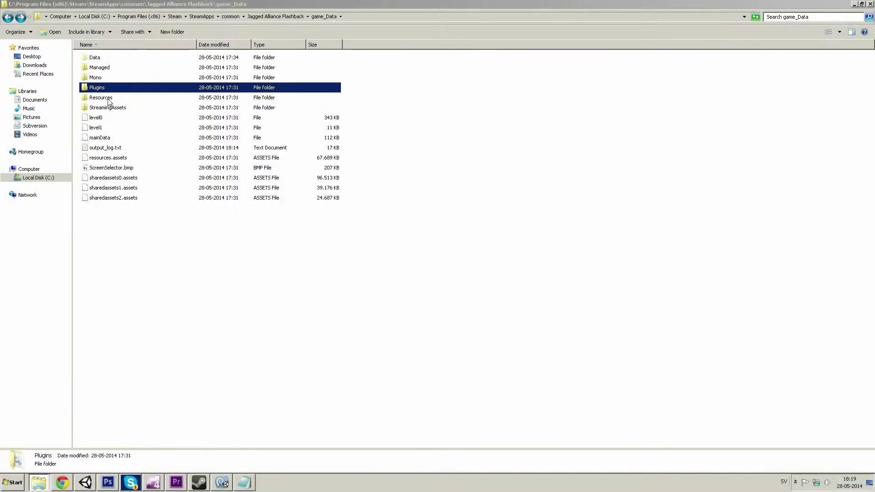
- Open the StreamingAssets folder inside game_Data
{"action": "left_click", "coordinate": [109, 100]}
{"action": "left_click", "coordinate": [116, 108]}
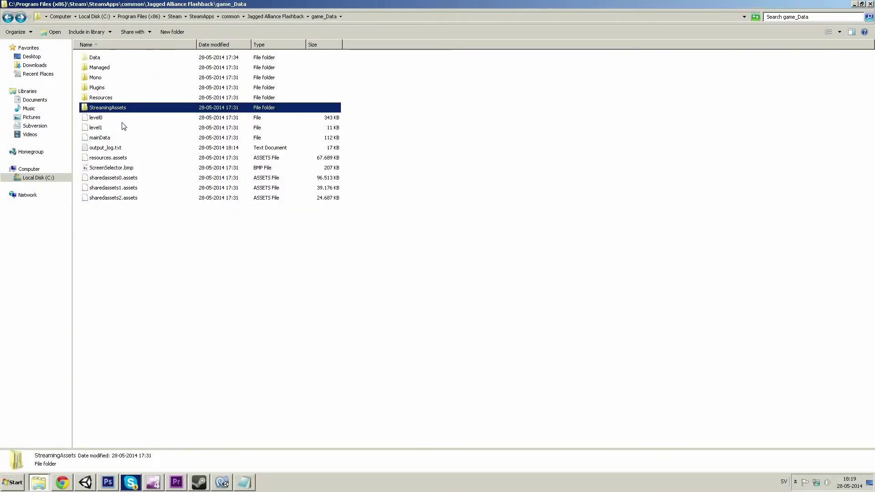
{"action": "key", "text": "Up"}
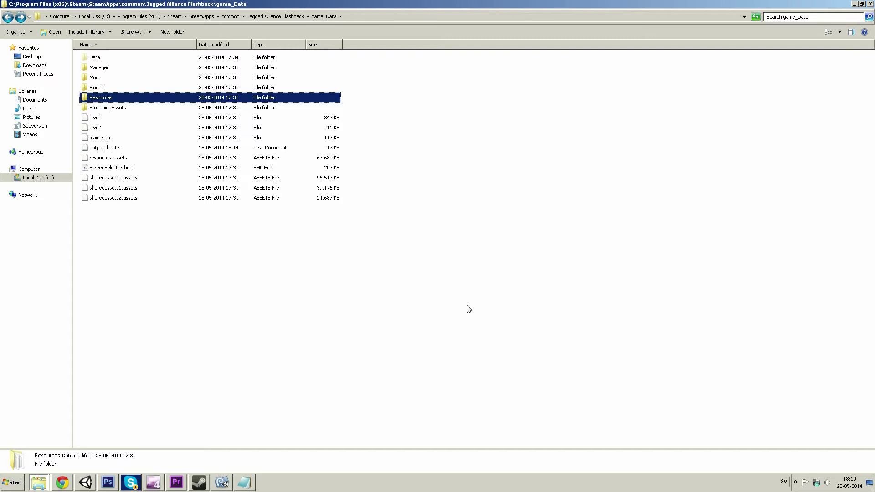
{"action": "key", "text": "Down"}
{"action": "key", "text": "Return"}
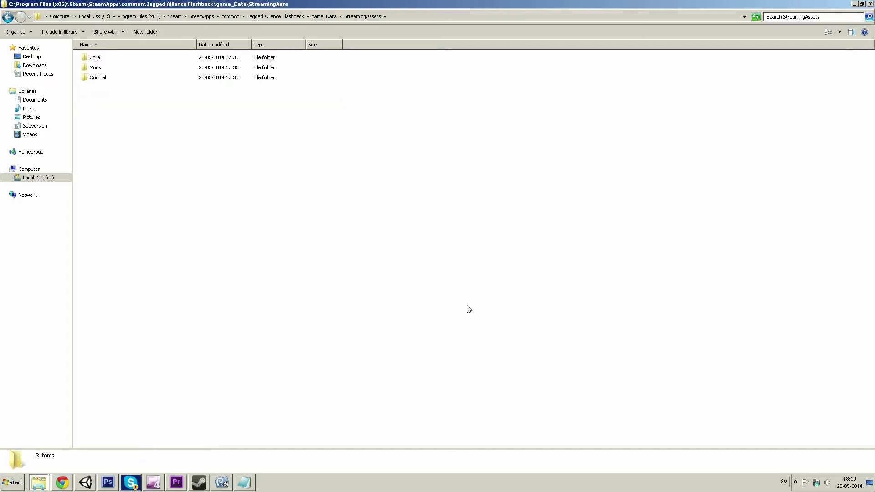
- Examine the Quests folder inside Original\Data as the reference folder structure and return to Data
{"action": "key", "text": "Down"}
{"action": "key", "text": "Down"}
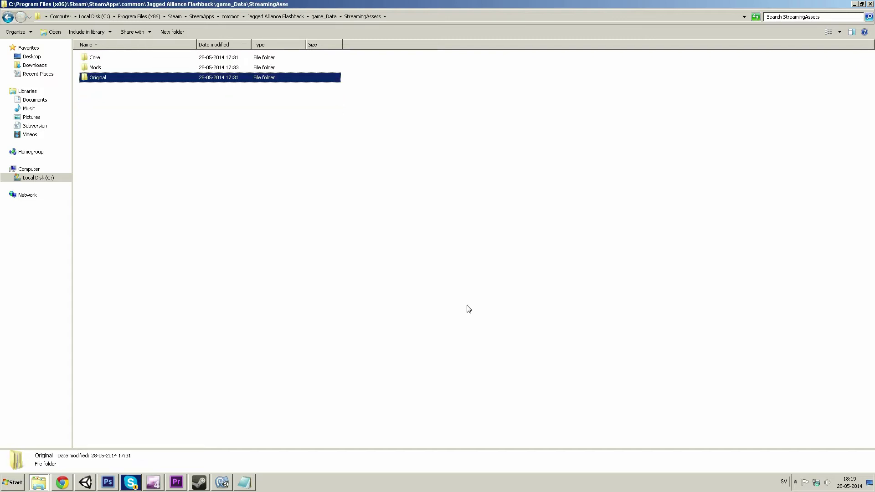
{"action": "key", "text": "Return"}
{"action": "key", "text": "Down"}
{"action": "key", "text": "Down"}
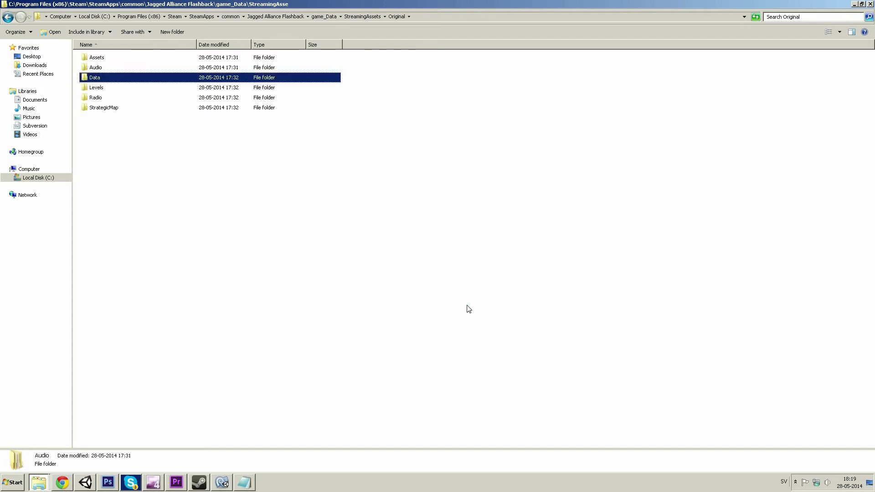
{"action": "key", "text": "Return"}
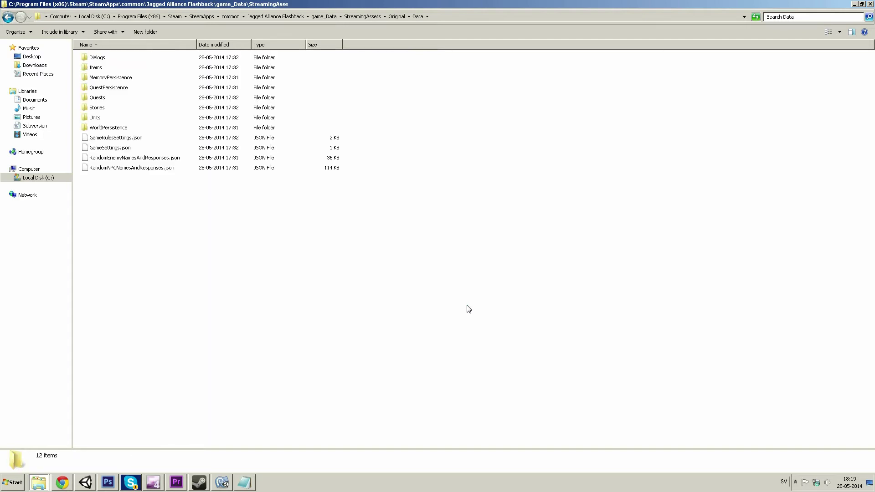
{"action": "key", "text": "Down"}
{"action": "key", "text": "Down"}
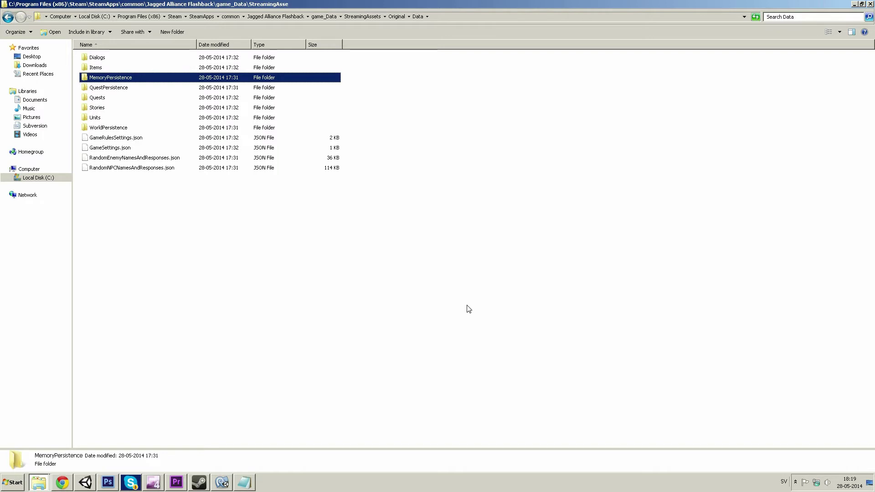
{"action": "key", "text": "Down"}
{"action": "key", "text": "Down"}
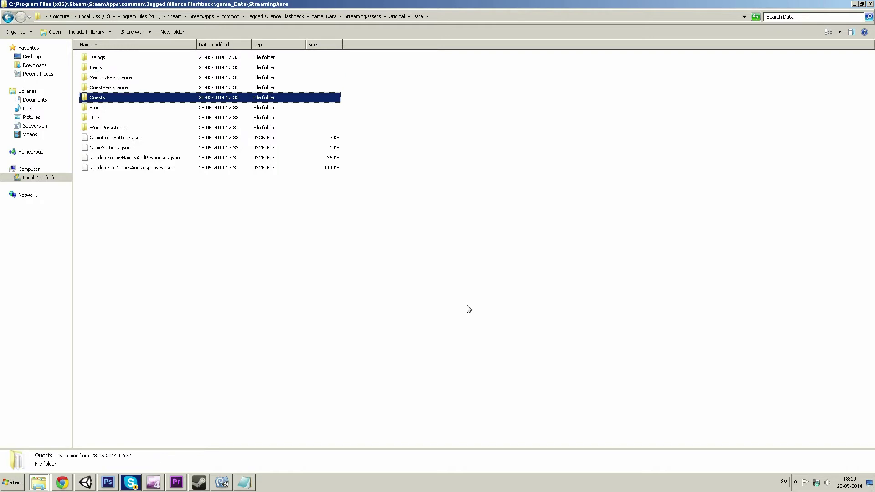
{"action": "key", "text": "Return"}
{"action": "key", "text": "BackSpace"}
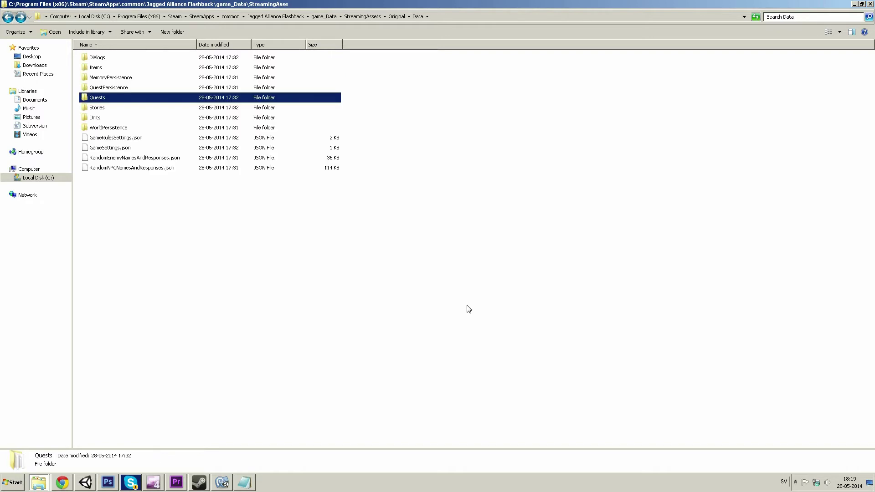
- Go back to StreamingAssets and open the FilipsMod folder inside Mods
{"action": "key", "text": "BackSpace"}
{"action": "key", "text": "Up"}
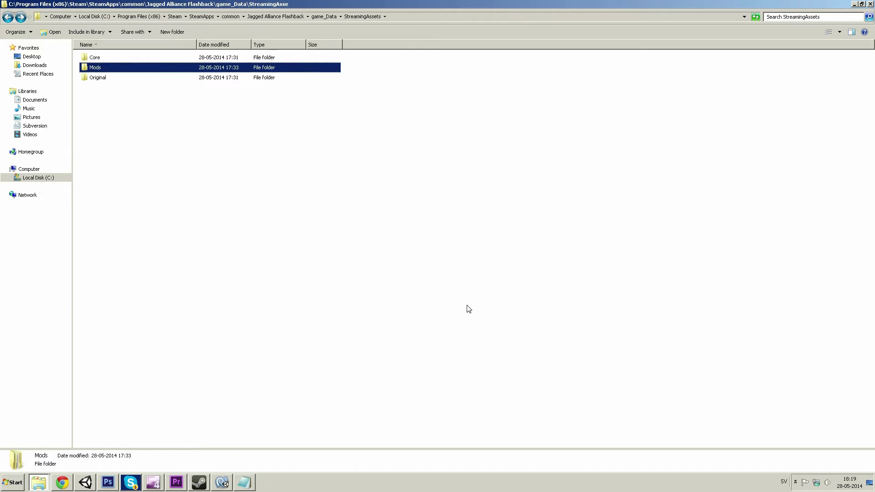
{"action": "key", "text": "Return"}
{"action": "key", "text": "Down"}
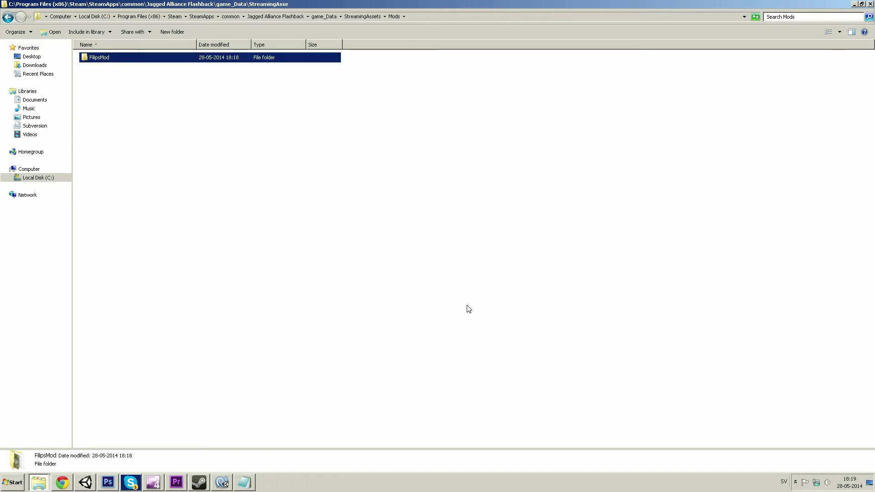
{"action": "key", "text": "Return"}
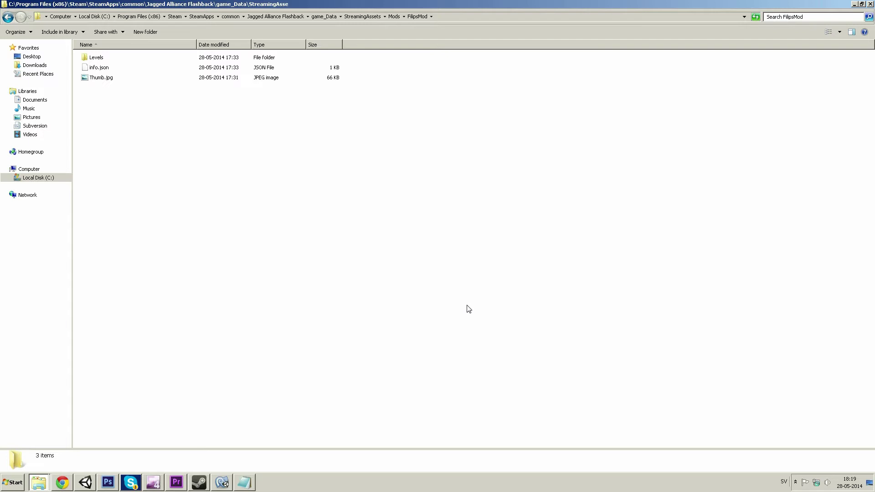
- Paste the copied Data folder into FilipsMod and open its Quests subfolder
{"action": "key", "text": "ctrl+v"}
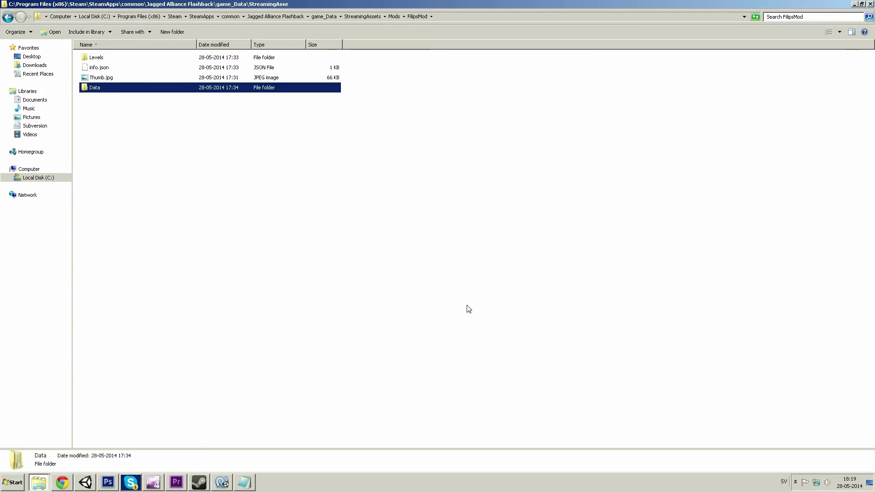
{"action": "key", "text": "Return"}
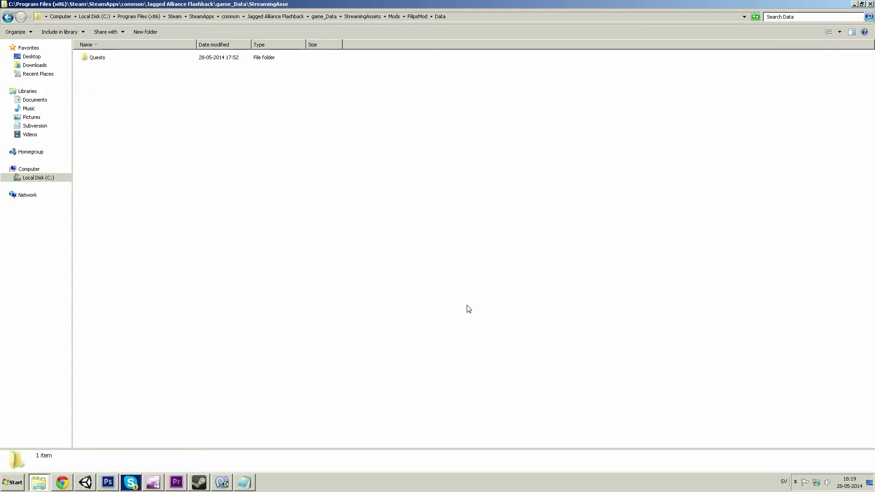
{"action": "key", "text": "Down"}
{"action": "key", "text": "Return"}
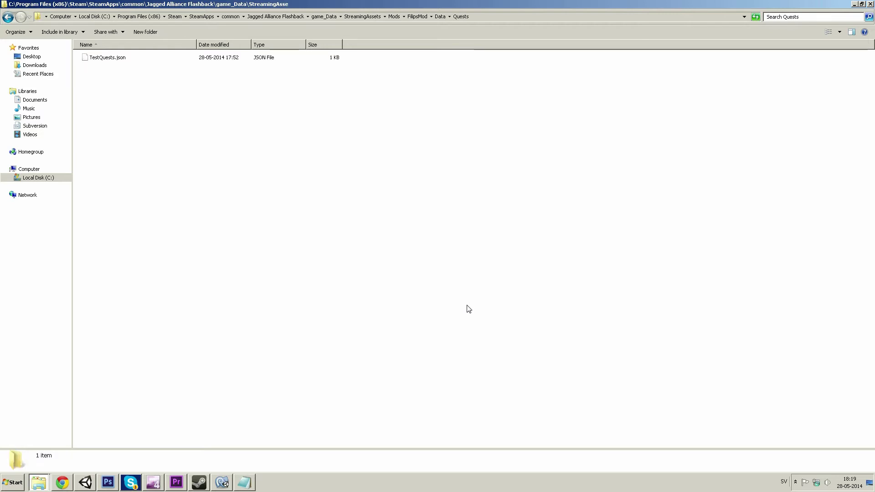
- Select TestQuests.json in the mod's Quests folder and switch to that file in MonoDevelop
{"action": "key", "text": "Down"}
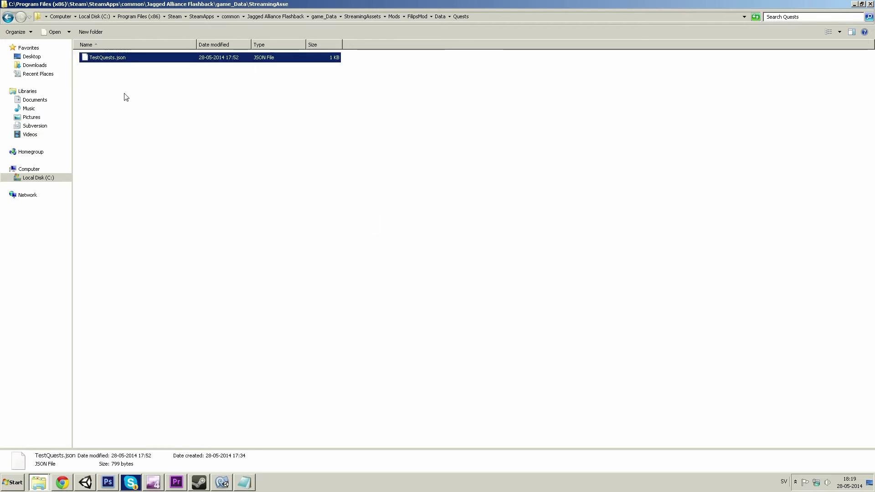
{"action": "left_click", "coordinate": [161, 75]}
{"action": "left_click", "coordinate": [120, 60]}
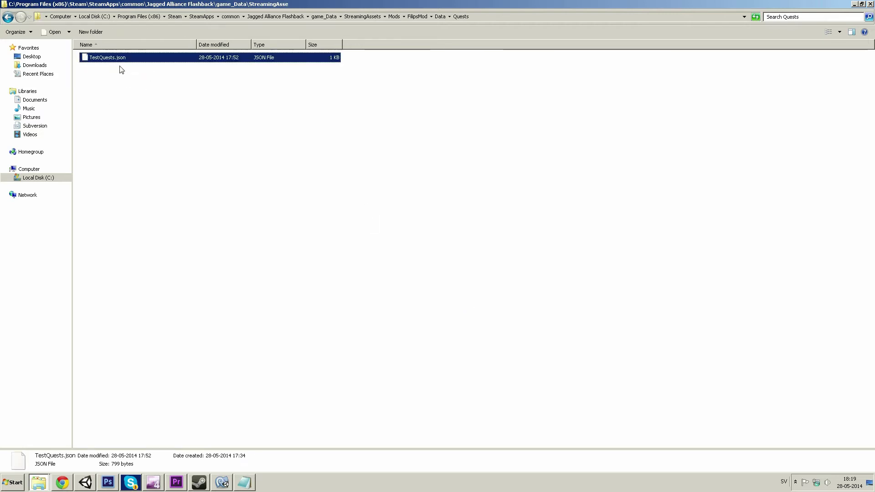
{"action": "left_click", "coordinate": [120, 66]}
{"action": "left_click", "coordinate": [122, 60]}
{"action": "left_click", "coordinate": [131, 68]}
{"action": "key", "text": "Down"}
{"action": "left_click", "coordinate": [128, 70]}
{"action": "key", "text": "Down"}
{"action": "left_click", "coordinate": [227, 487]}
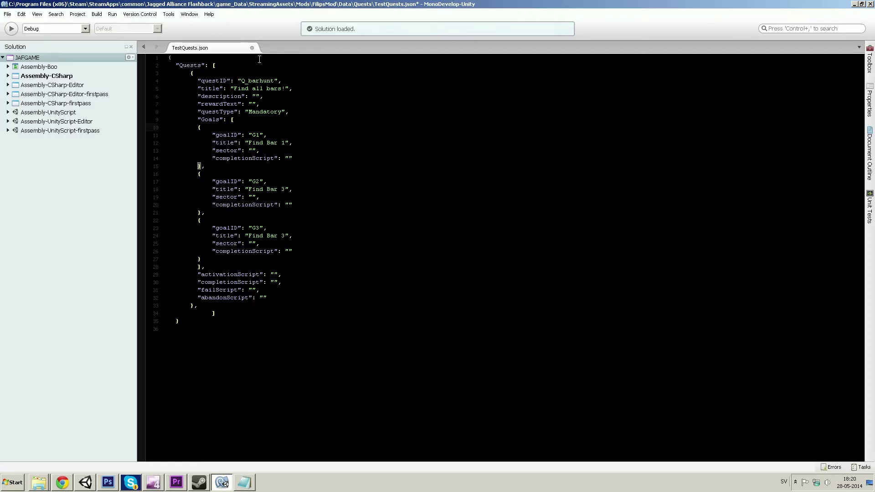
- Examine the quest's questID value and its prefix by highlighting them
{"action": "left_click", "coordinate": [279, 81]}
{"action": "key", "text": "shift+Left"}
{"action": "key", "text": "shift+Left"}
{"action": "key", "text": "shift+Left"}
{"action": "key", "text": "shift+Left"}
{"action": "key", "text": "shift+Left"}
{"action": "key", "text": "shift+Left"}
{"action": "key", "text": "shift+Left"}
{"action": "key", "text": "shift+Left"}
{"action": "key", "text": "shift+Left"}
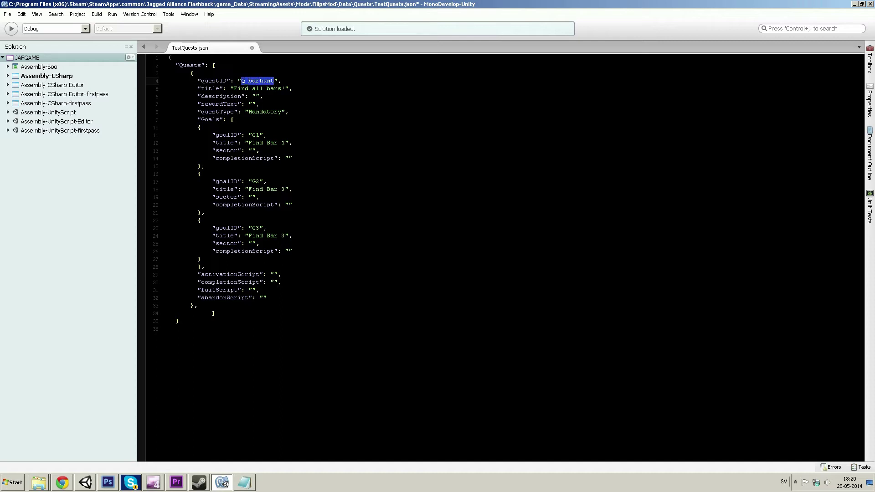
{"action": "key", "text": "Left"}
{"action": "key", "text": "shift+Right"}
{"action": "key", "text": "shift+Right"}
{"action": "key", "text": "Left"}
{"action": "key", "text": "shift+Left"}
- Examine the quest's title and questType values by highlighting them
{"action": "key", "text": "Down"}
{"action": "left_click_drag", "start_coordinate": [234, 88], "coordinate": [285, 88]}
{"action": "key", "text": "Down"}
{"action": "key", "text": "Down"}
{"action": "key", "text": "Down"}
{"action": "key", "text": "shift+Left"}
{"action": "key", "text": "shift+Left"}
{"action": "key", "text": "shift+Left"}
{"action": "key", "text": "shift+Left"}
{"action": "key", "text": "shift+Left"}
{"action": "key", "text": "shift+Left"}
{"action": "key", "text": "shift+Left"}
{"action": "key", "text": "shift+Left"}
{"action": "key", "text": "shift+Left"}
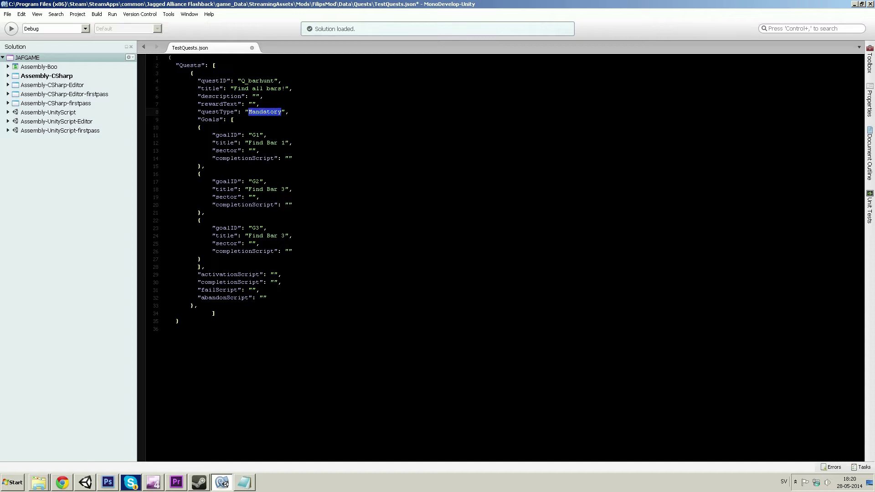
- Review the goalID entries of the three goals in the Goals list
{"action": "key", "text": "Down"}
{"action": "key", "text": "Down"}
{"action": "key", "text": "Right"}
{"action": "left_click", "coordinate": [263, 182]}
{"action": "left_click", "coordinate": [263, 228]}
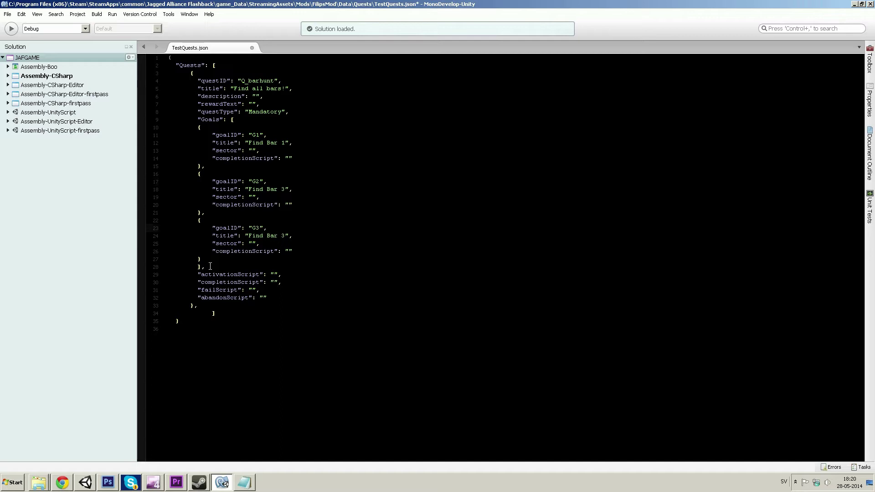
- Duplicate the G2 goal block directly below itself and align its opening brace with the other goals
{"action": "left_click_drag", "start_coordinate": [207, 213], "coordinate": [156, 175]}
{"action": "key", "text": "ctrl+c"}
{"action": "left_click", "coordinate": [224, 215]}
{"action": "key", "text": "Return"}
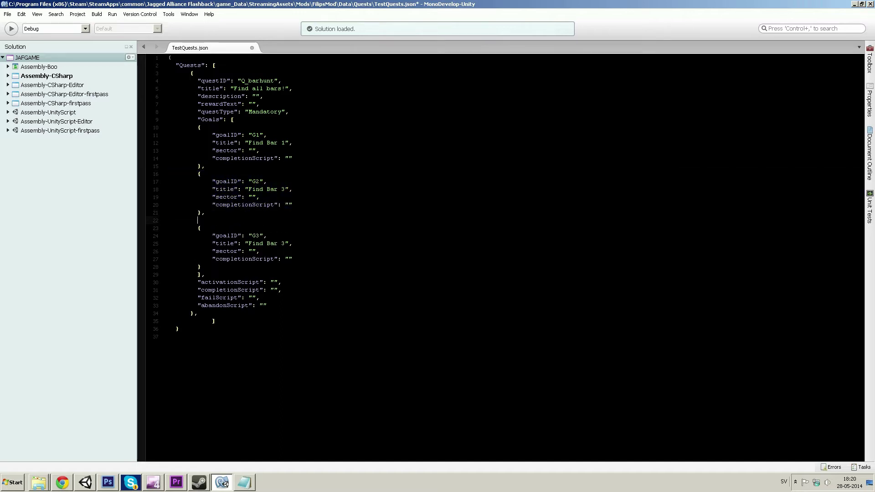
{"action": "key", "text": "ctrl+v"}
{"action": "left_click", "coordinate": [227, 222]}
{"action": "key", "text": "BackSpace"}
{"action": "key", "text": "BackSpace"}
{"action": "key", "text": "BackSpace"}
{"action": "key", "text": "BackSpace"}
{"action": "key", "text": "BackSpace"}
{"action": "key", "text": "BackSpace"}
{"action": "key", "text": "BackSpace"}
{"action": "key", "text": "BackSpace"}
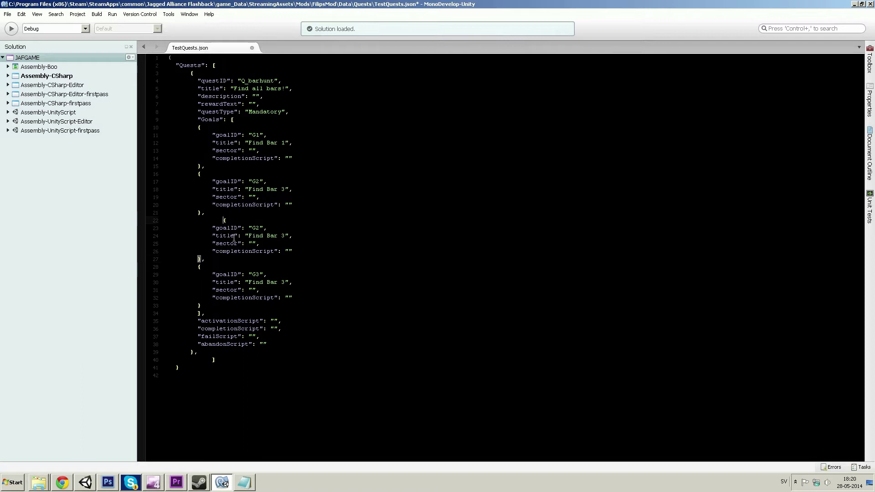
- Set the duplicated goal's goalID to G3 and the last goal's goalID to G4
{"action": "left_click", "coordinate": [260, 228]}
{"action": "key", "text": "BackSpace"}
{"action": "type", "text": "3"}
{"action": "key", "text": "Down"}
{"action": "key", "text": "Down"}
{"action": "key", "text": "Down"}
{"action": "key", "text": "Down"}
{"action": "key", "text": "Down"}
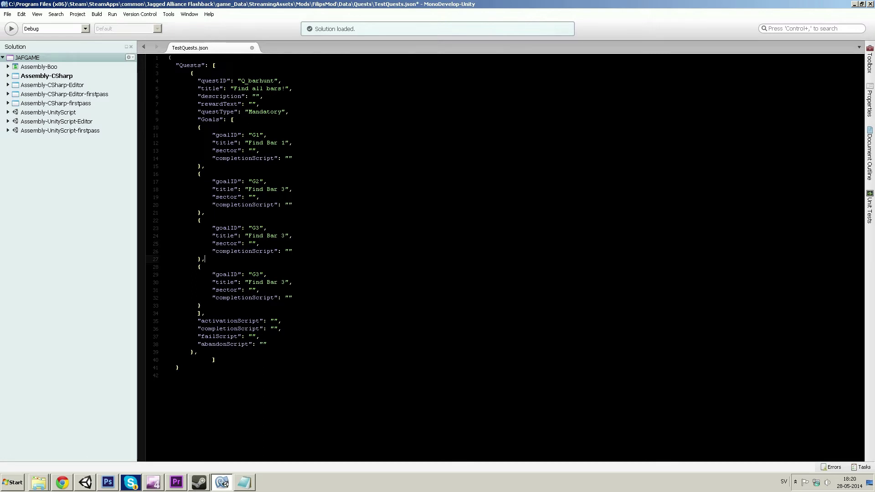
{"action": "left_click", "coordinate": [260, 274]}
{"action": "key", "text": "BackSpace"}
{"action": "type", "text": "4"}
- Undo the goal duplication and the goalID changes
{"action": "key", "text": "ctrl+z"}
{"action": "key", "text": "ctrl+z"}
{"action": "key", "text": "ctrl+z"}
{"action": "key", "text": "ctrl+z"}
{"action": "key", "text": "ctrl+z"}
- Add a dashed list of states below the JSON code: New, Active, Completed, Failed and Removed
{"action": "left_click", "coordinate": [267, 144]}
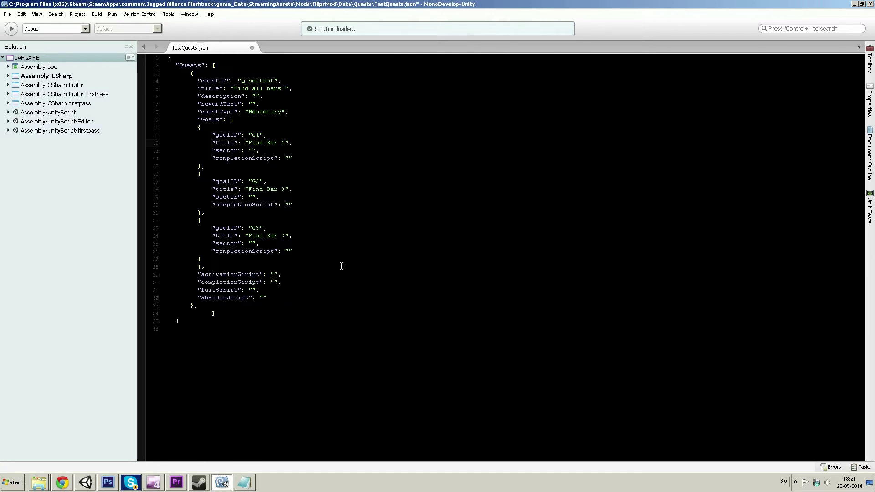
{"action": "key", "text": "Down"}
{"action": "key", "text": "Down"}
{"action": "key", "text": "Down"}
{"action": "key", "text": "Down"}
{"action": "key", "text": "Down"}
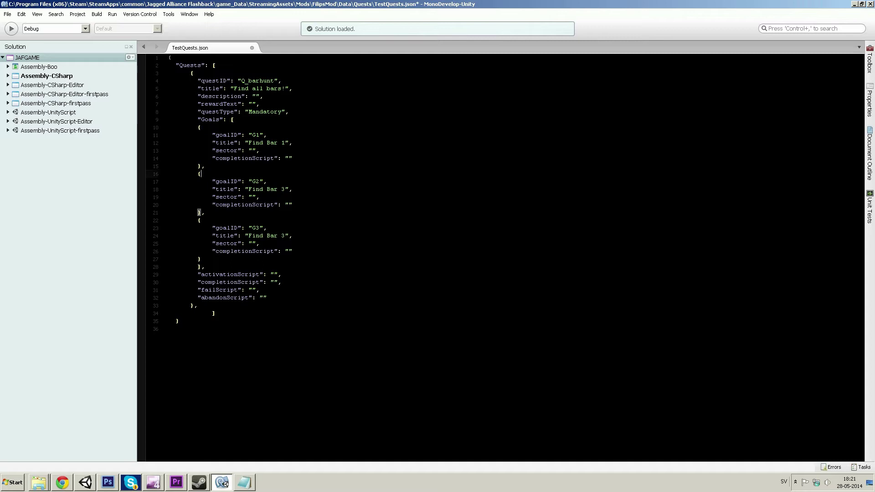
{"action": "key", "text": "Down"}
{"action": "key", "text": "Down"}
{"action": "key", "text": "Down"}
{"action": "key", "text": "Down"}
{"action": "key", "text": "Down"}
{"action": "key", "text": "Down"}
{"action": "key", "text": "Down"}
{"action": "key", "text": "Return"}
{"action": "key", "text": "Return"}
{"action": "key", "text": "Return"}
{"action": "type", "text": "- New - Active - Completed - Failed - Removed"}
- Highlight the New and Active entries of the state list one at a time
{"action": "key", "text": "Up"}
{"action": "key", "text": "Up"}
{"action": "key", "text": "Up"}
{"action": "key", "text": "Up"}
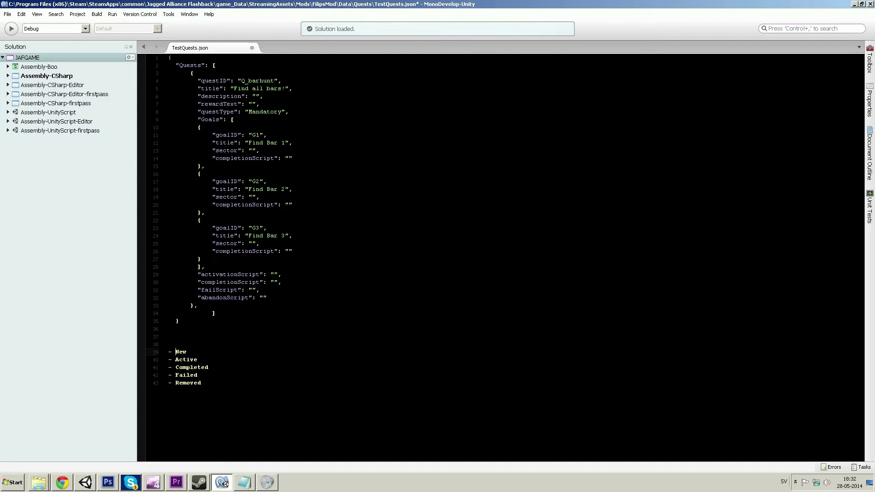
{"action": "left_click_drag", "start_coordinate": [192, 352], "coordinate": [167, 348]}
{"action": "left_click", "coordinate": [187, 356]}
{"action": "left_click", "coordinate": [191, 360]}
{"action": "key", "text": "shift+Left"}
{"action": "key", "text": "shift+Home"}
- Highlight the Completed, Failed and Removed entries of the state list one at a time
{"action": "key", "text": "Down"}
{"action": "key", "text": "shift+Right"}
{"action": "key", "text": "shift+Right"}
{"action": "key", "text": "shift+Right"}
{"action": "key", "text": "shift+Right"}
{"action": "key", "text": "shift+Right"}
{"action": "key", "text": "shift+Right"}
{"action": "key", "text": "shift+Right"}
{"action": "key", "text": "shift+Right"}
{"action": "key", "text": "shift+Right"}
{"action": "key", "text": "shift+Right"}
{"action": "key", "text": "shift+Right"}
{"action": "key", "text": "shift+Right"}
{"action": "key", "text": "shift+Left"}
{"action": "left_click_drag", "start_coordinate": [202, 376], "coordinate": [147, 373]}
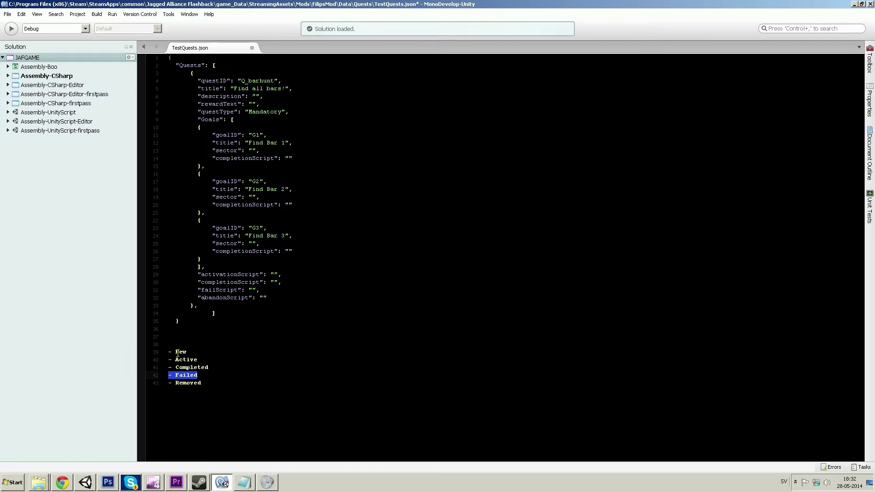
{"action": "left_click", "coordinate": [199, 383]}
{"action": "key", "text": "shift+Home"}
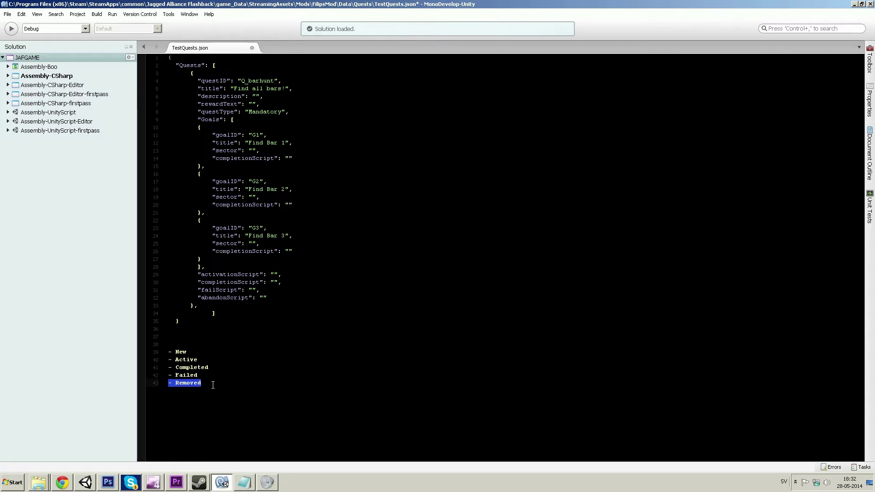
- Delete the whole list of states below the JSON code
{"action": "left_click", "coordinate": [184, 351]}
{"action": "left_click_drag", "start_coordinate": [208, 385], "coordinate": [168, 336]}
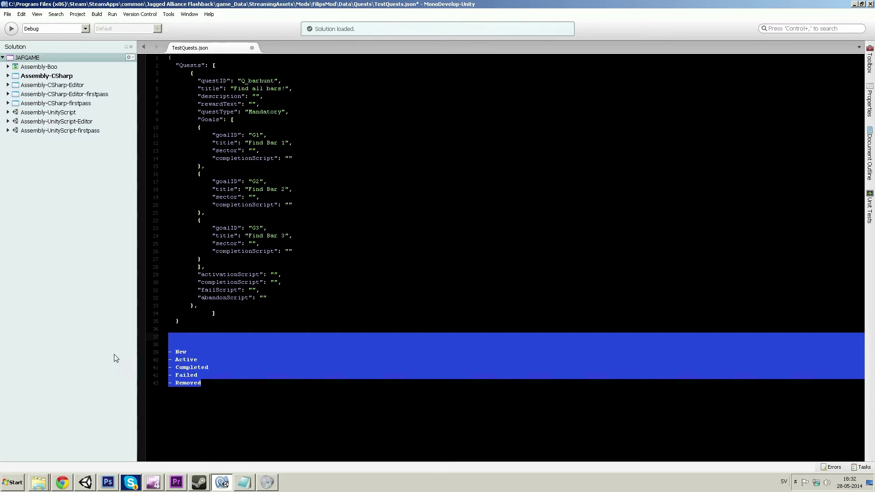
{"action": "key", "text": "Delete"}
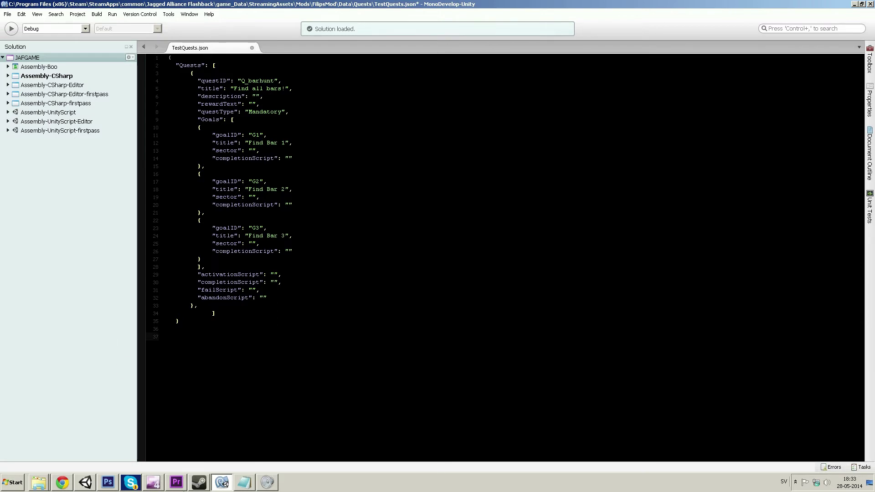
- Switch to the Unity level editor and select the middle bar counter in the scene
{"action": "key", "text": "alt+Tab"}
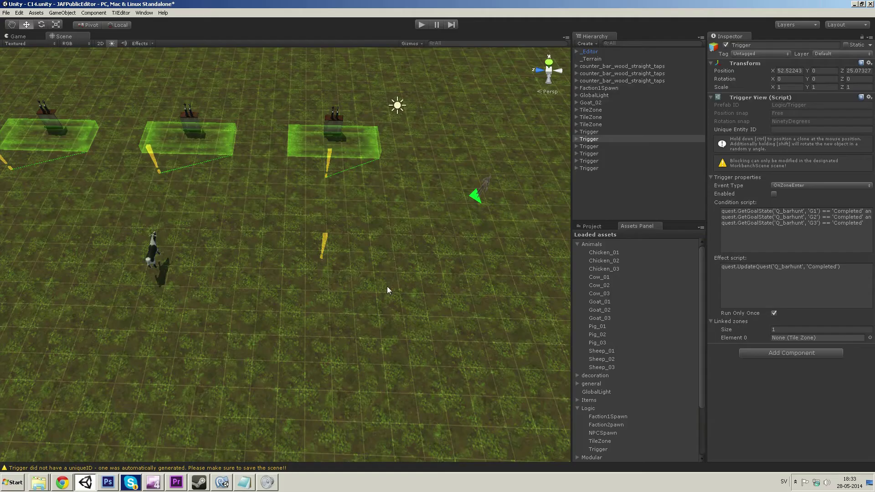
{"action": "right_click_drag", "start_coordinate": [329, 234], "coordinate": [327, 227]}
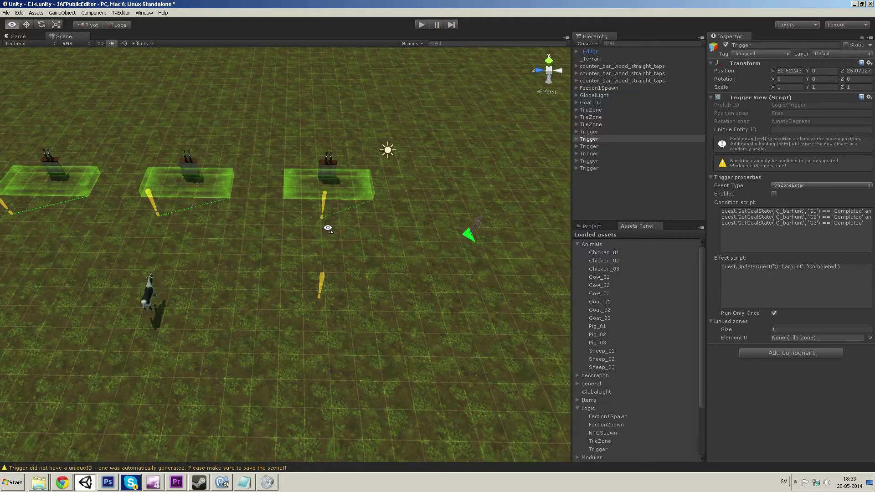
{"action": "right_click_drag", "start_coordinate": [292, 155], "coordinate": [296, 154]}
{"action": "key", "text": "w"}
{"action": "left_click_drag", "start_coordinate": [297, 155], "coordinate": [284, 182], "text": "alt"}
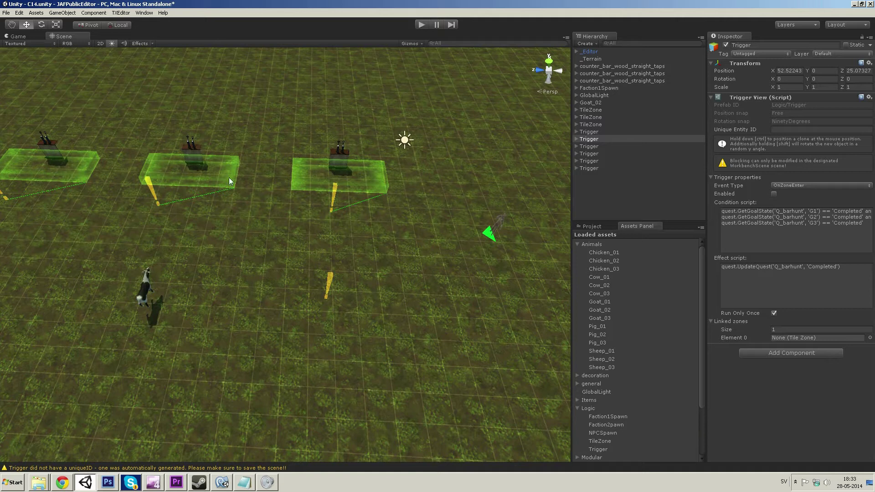
{"action": "left_click", "coordinate": [196, 144]}
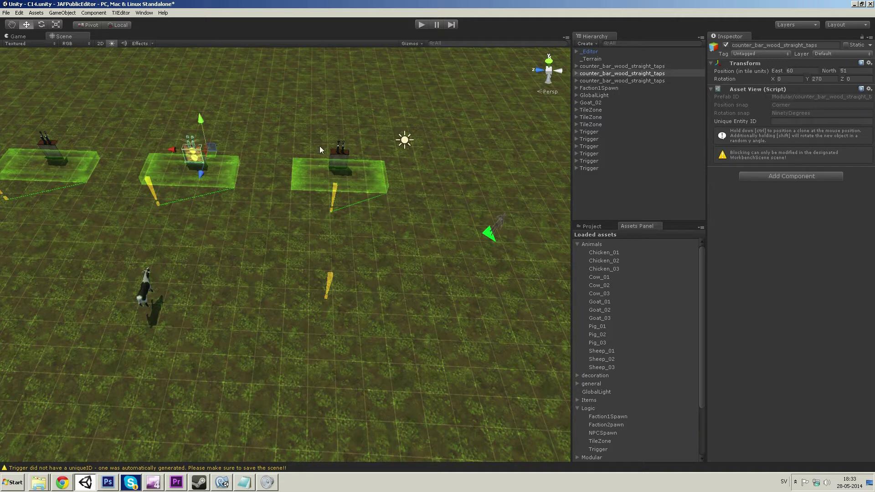
- Select the two outer bar counters and the green tile zones around the bars one at a time
{"action": "left_click", "coordinate": [342, 147]}
{"action": "left_click", "coordinate": [47, 145]}
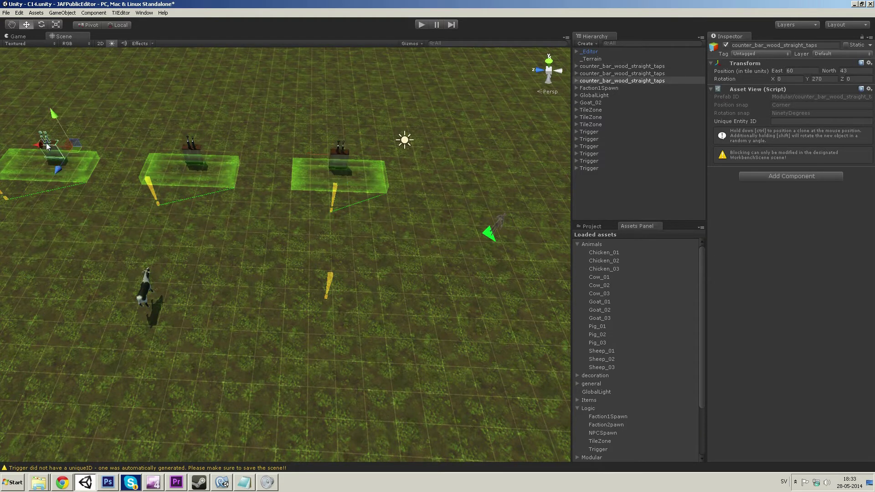
{"action": "left_click", "coordinate": [97, 157]}
{"action": "left_click", "coordinate": [159, 183]}
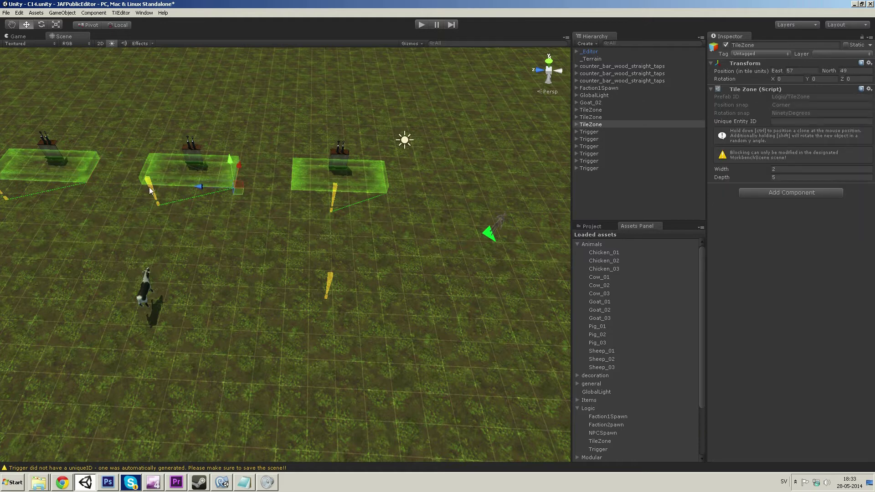
{"action": "left_click", "coordinate": [150, 188]}
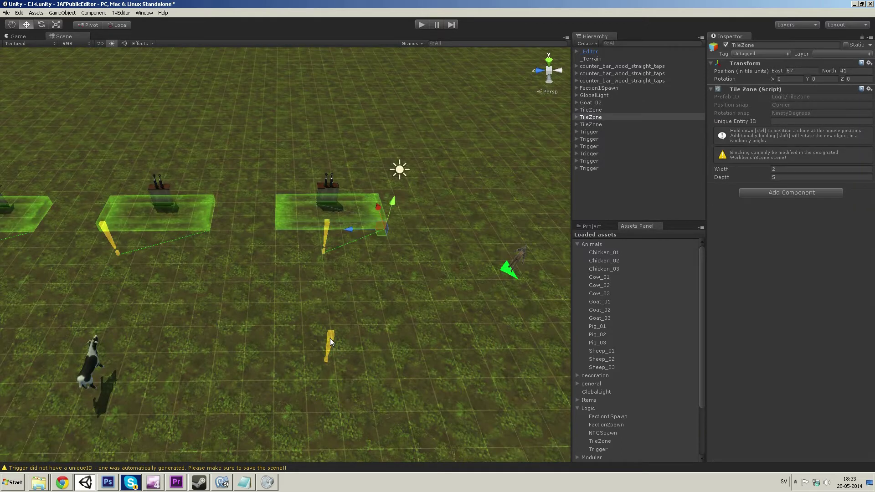
- Select the standalone trigger in front of the bars and choose OnSectorLoad as its event type
{"action": "left_click", "coordinate": [331, 338]}
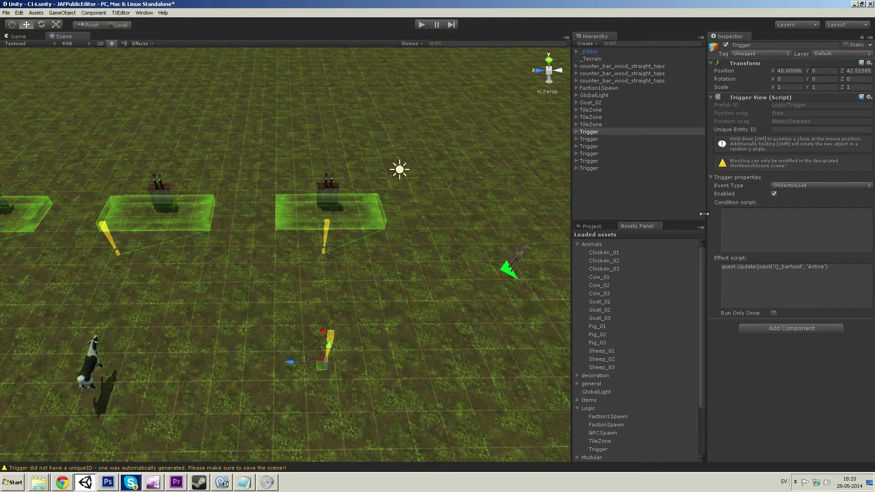
{"action": "left_click", "coordinate": [775, 186]}
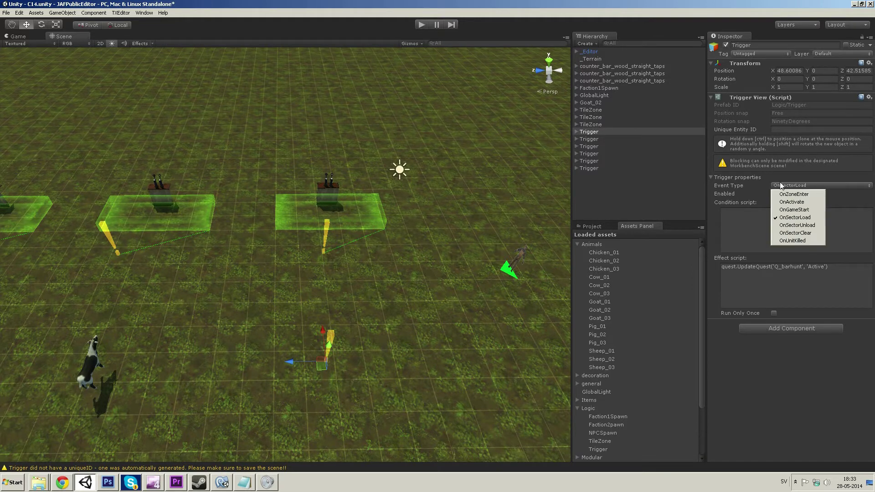
{"action": "left_click", "coordinate": [800, 218]}
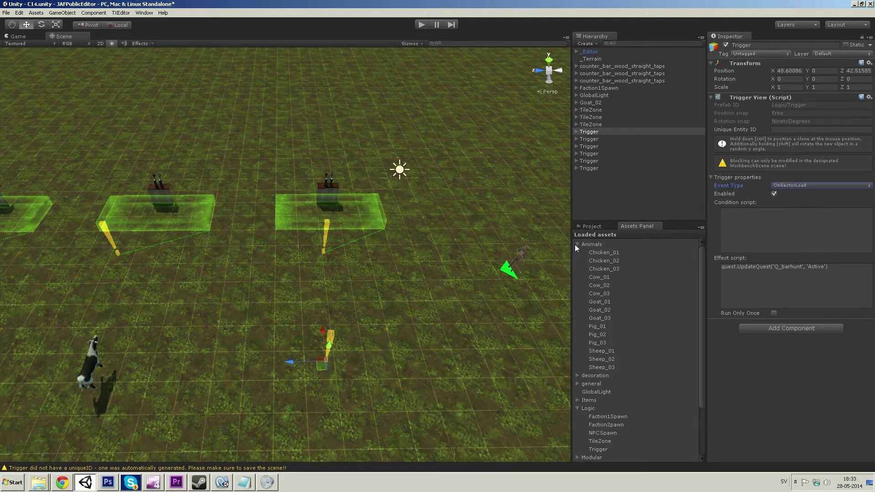
- Replace the trigger's effect script with quest.UpdateQuest('Q_barhunt', 'Active') and make it run only once
{"action": "left_click", "coordinate": [745, 279]}
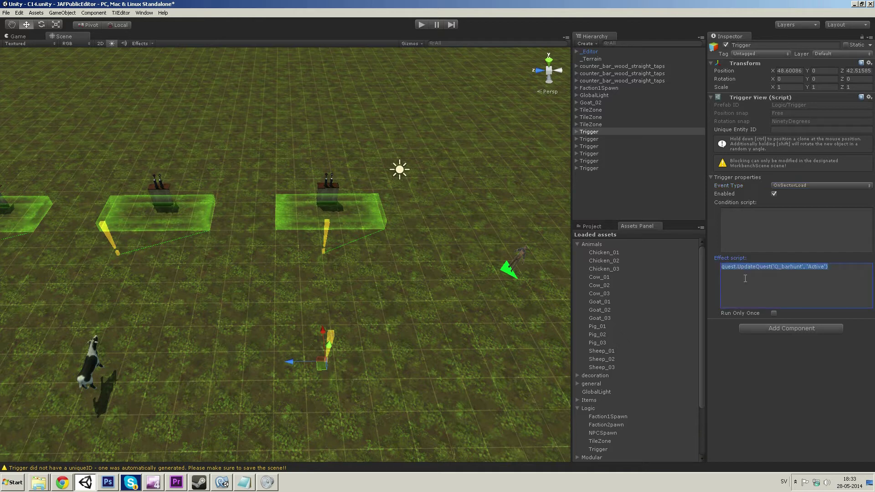
{"action": "type", "text": "quest."}
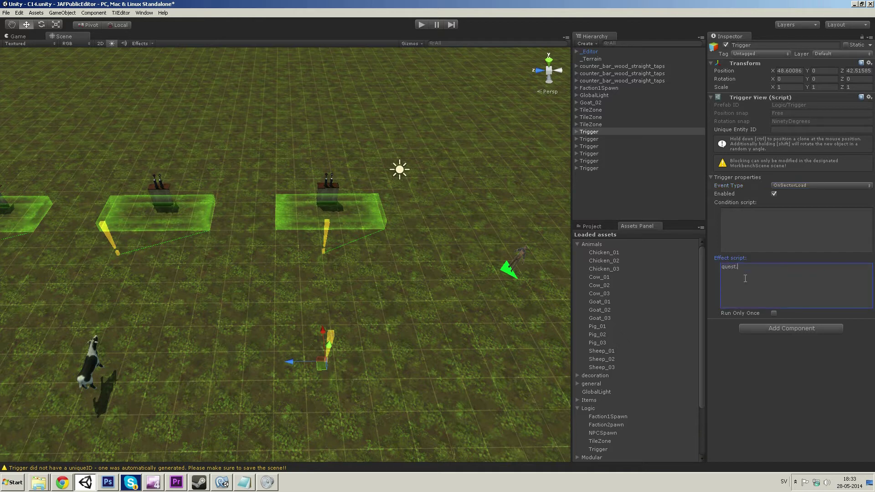
{"action": "type", "text": "UpdateQuest('Q_barhunt', 'A"}
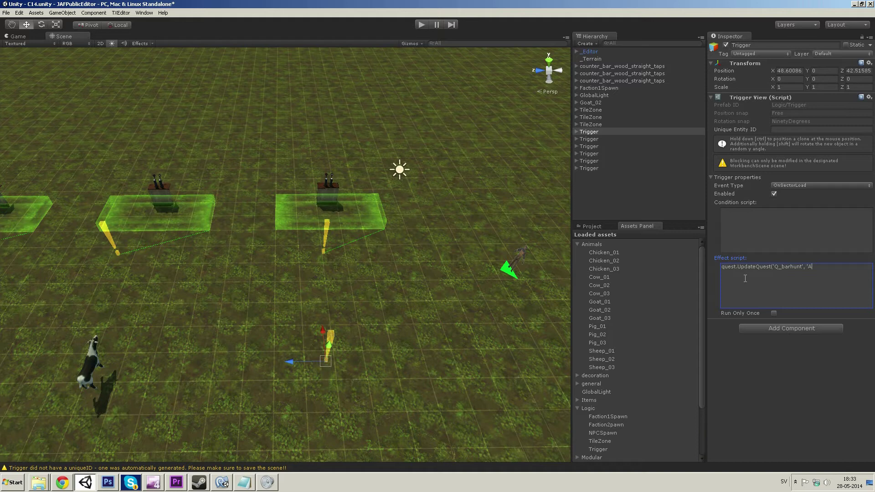
{"action": "type", "text": "ctive')"}
{"action": "left_click", "coordinate": [777, 313]}
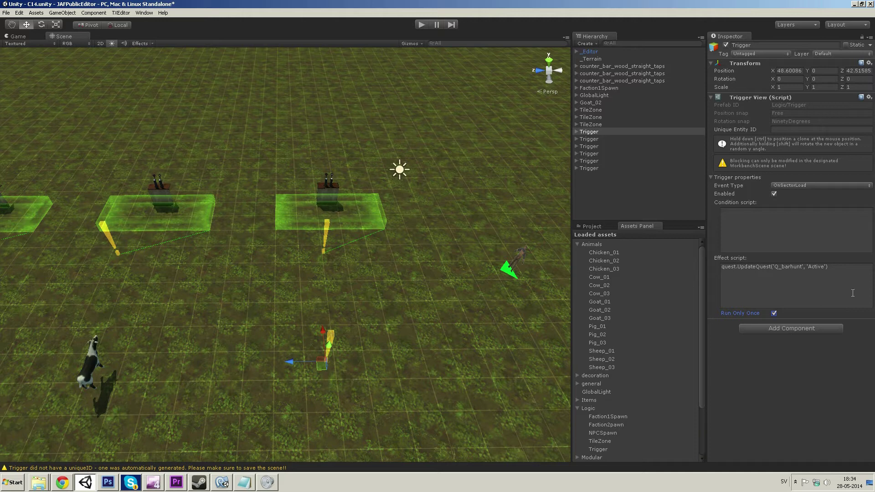
- Export the scene as level C14 into the mod folder
{"action": "right_click_drag", "start_coordinate": [315, 283], "coordinate": [315, 283]}
{"action": "left_click", "coordinate": [121, 13]}
{"action": "left_click", "coordinate": [116, 22]}
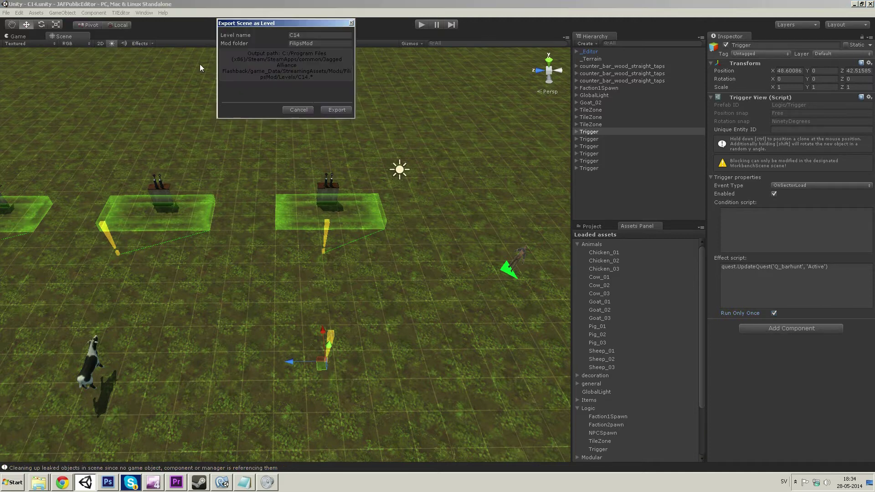
{"action": "left_click", "coordinate": [335, 112]}
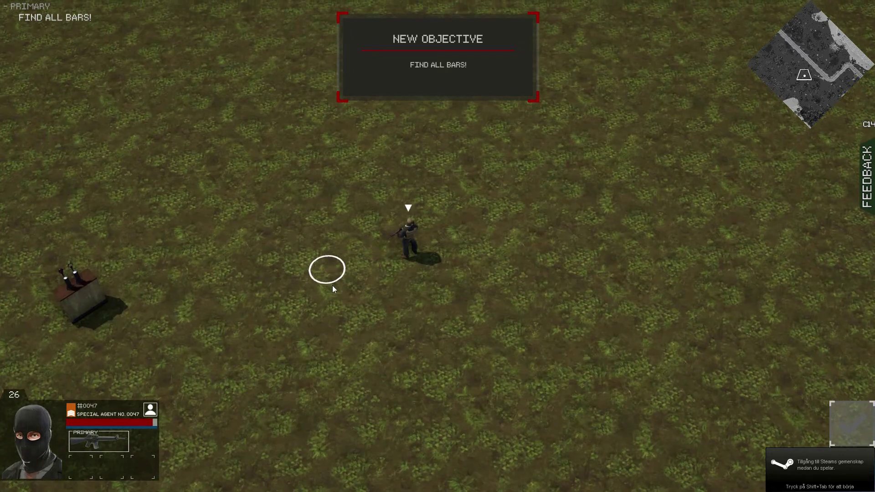
- Test the level in the game by walking the agent around the bar counter and examining the objective list
{"action": "left_click", "coordinate": [338, 293]}
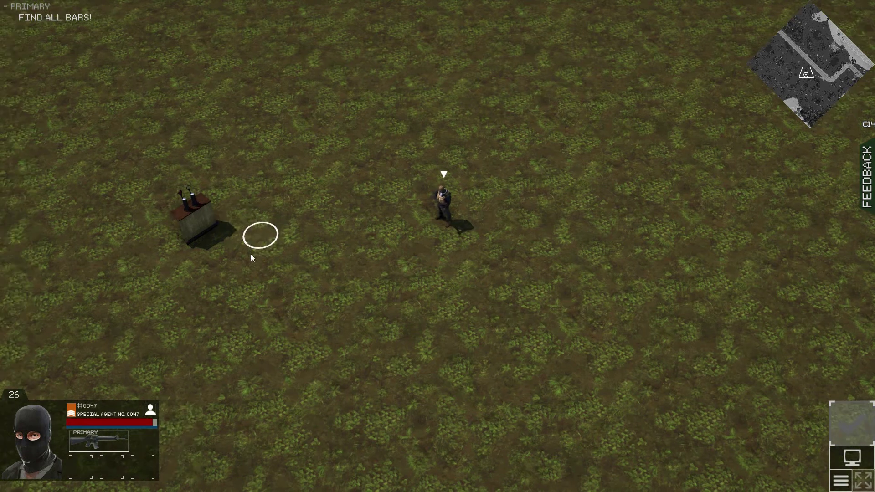
{"action": "left_click", "coordinate": [229, 254]}
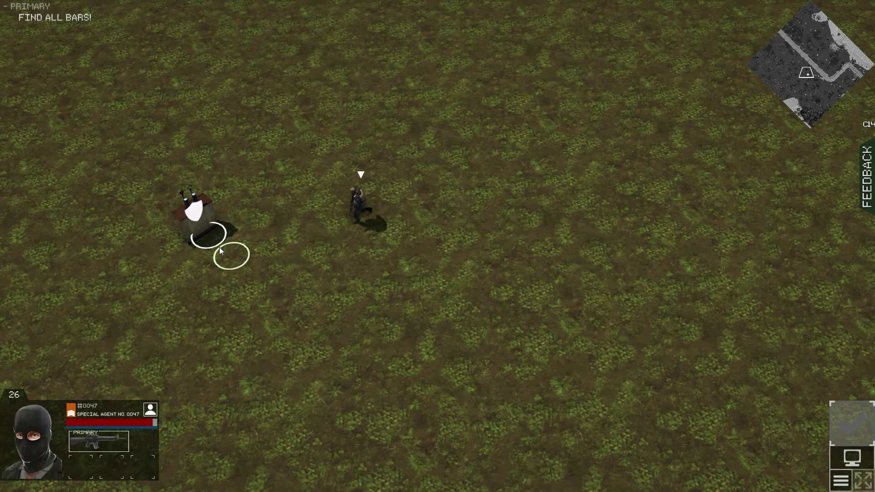
{"action": "left_click", "coordinate": [330, 214]}
{"action": "left_click", "coordinate": [385, 215]}
{"action": "left_click", "coordinate": [319, 328]}
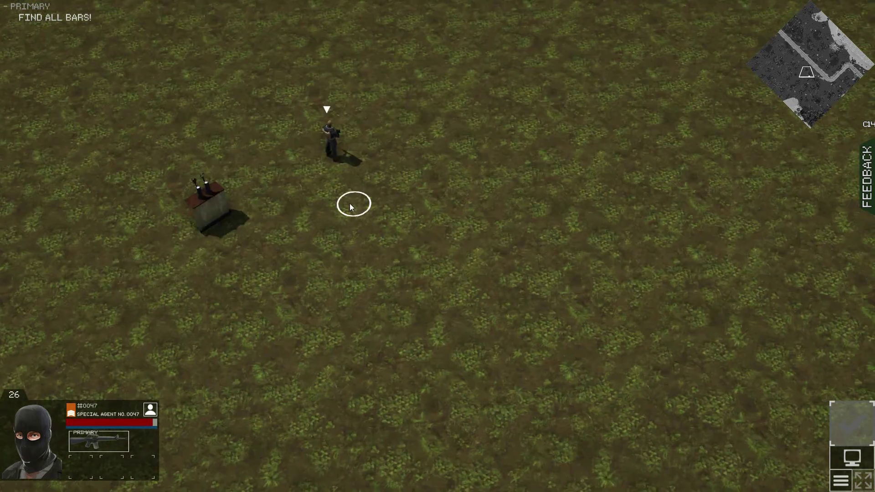
{"action": "left_click", "coordinate": [350, 204]}
{"action": "key", "text": "w"}
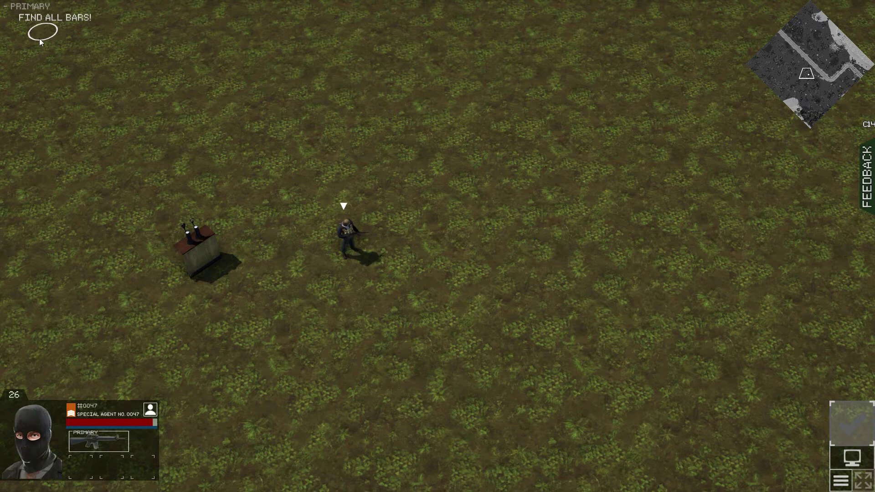
{"action": "key", "text": "s"}
{"action": "key", "text": "d"}
{"action": "key", "text": "w"}
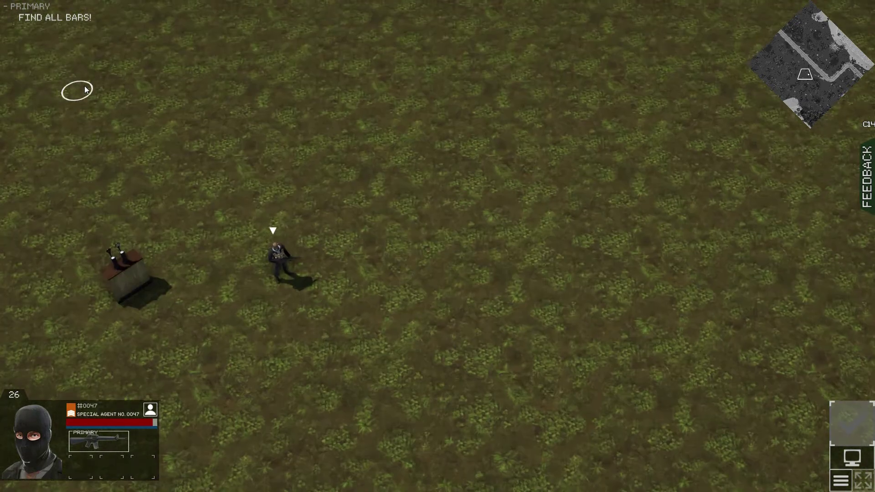
{"action": "key", "text": "s"}
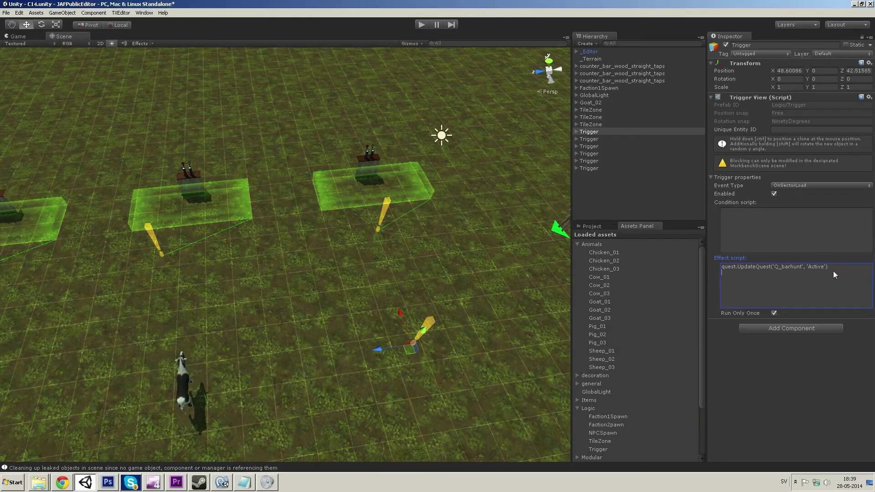
- Add a second line to the sector-load trigger's effect script: quest.UpdateGoal('Q_barhunt', 'G1', 'Active')
{"action": "triple_click", "coordinate": [834, 270]}
{"action": "left_click", "coordinate": [836, 269]}
{"action": "type", "text": "quest.UpdateGoal('Q_barhu"}
{"action": "type", "text": "nt', '"}
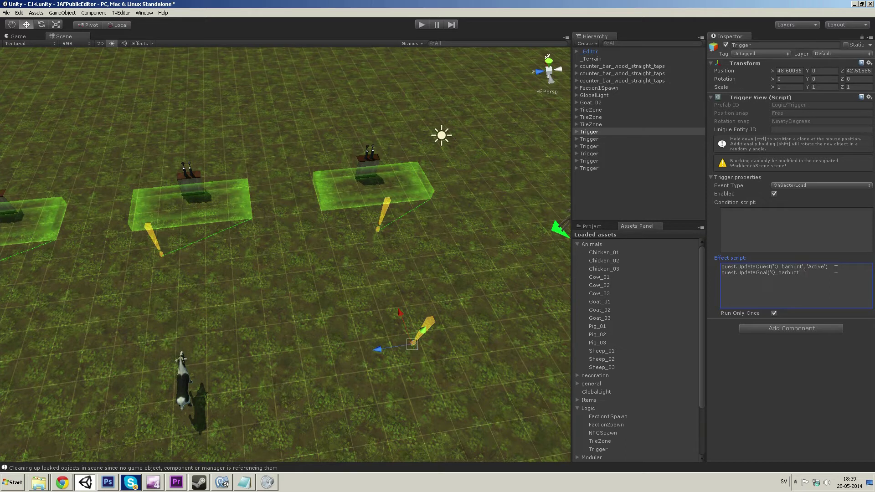
{"action": "type", "text": "G1', 'Active')"}
- Look up the first goal's ID in TestQuests.json in MonoDevelop and return to the Unity level editor
{"action": "left_click", "coordinate": [222, 482]}
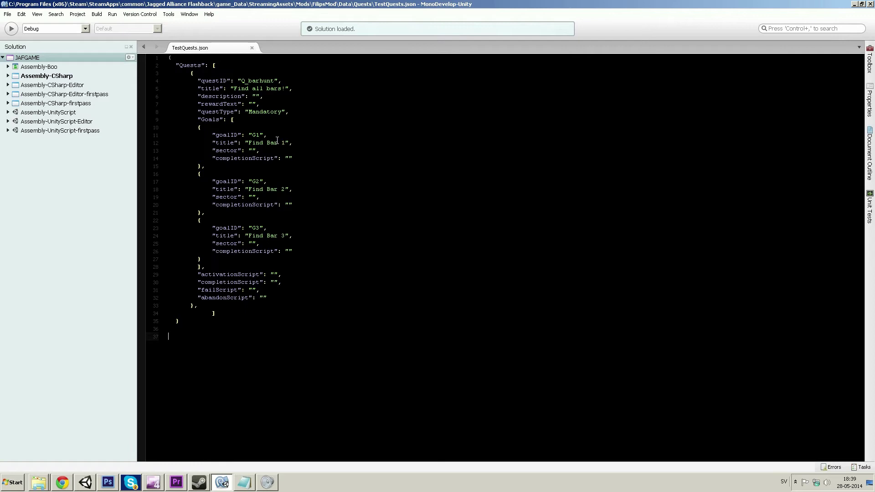
{"action": "left_click", "coordinate": [259, 135]}
{"action": "left_click", "coordinate": [854, 4]}
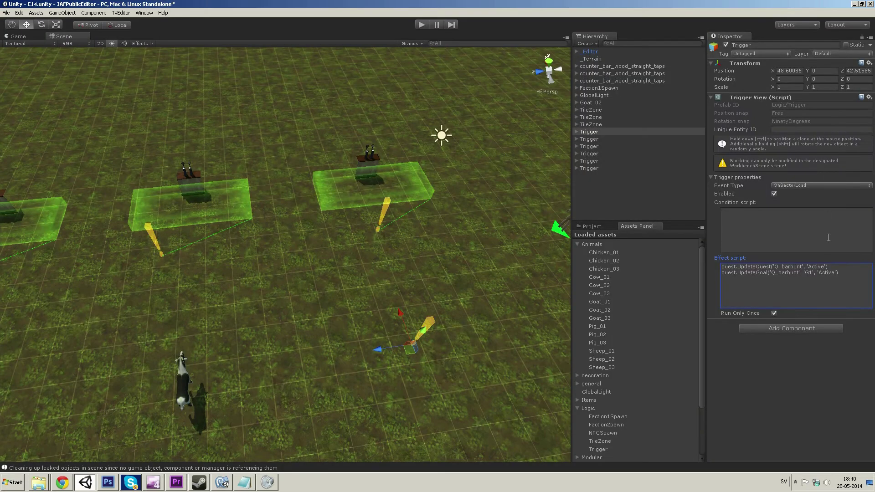
- Duplicate the UpdateGoal line twice in the effect script and change the copies to goals G2 and G3
{"action": "left_click_drag", "start_coordinate": [841, 272], "coordinate": [708, 274]}
{"action": "key", "text": "ctrl+c"}
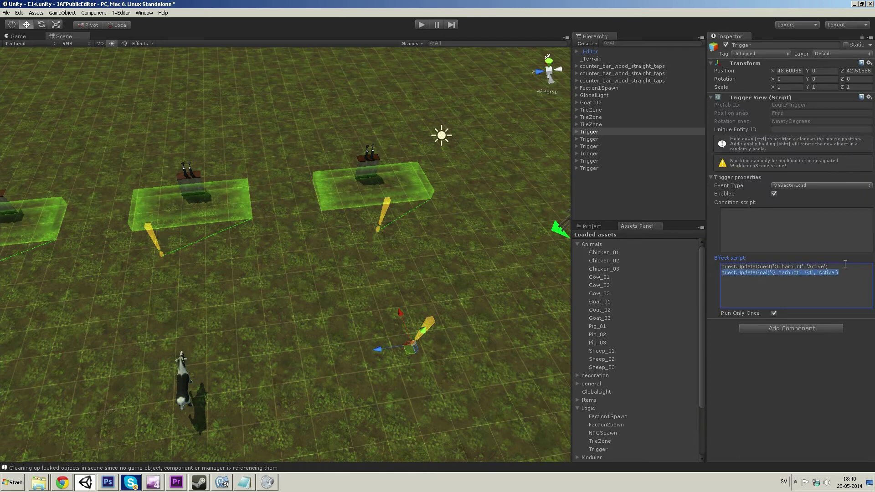
{"action": "left_click", "coordinate": [852, 273]}
{"action": "key", "text": "Return"}
{"action": "key", "text": "ctrl+v"}
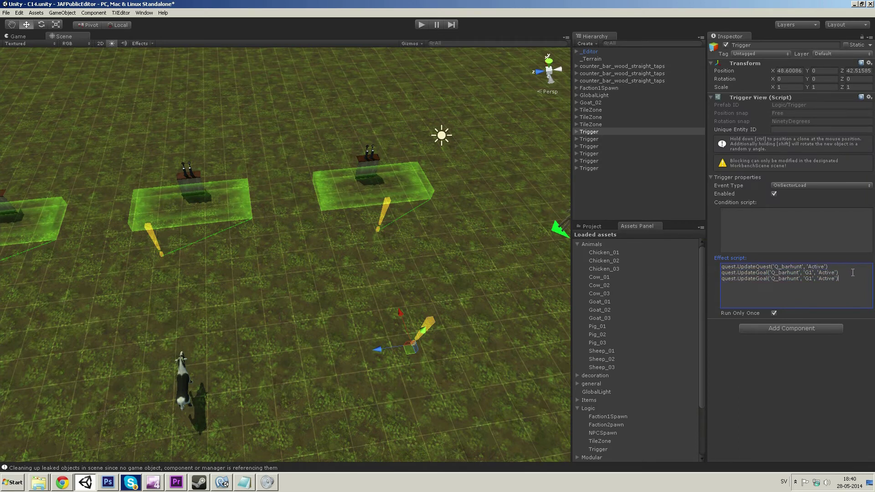
{"action": "type", "text": "2"}
{"action": "key", "text": "BackSpace"}
{"action": "key", "text": "Return"}
{"action": "key", "text": "ctrl+v"}
{"action": "key", "text": "BackSpace"}
{"action": "type", "text": "3"}
- Export the level again and check the three bar goals in the game's objective list
{"action": "left_click", "coordinate": [121, 13]}
{"action": "left_click", "coordinate": [118, 19]}
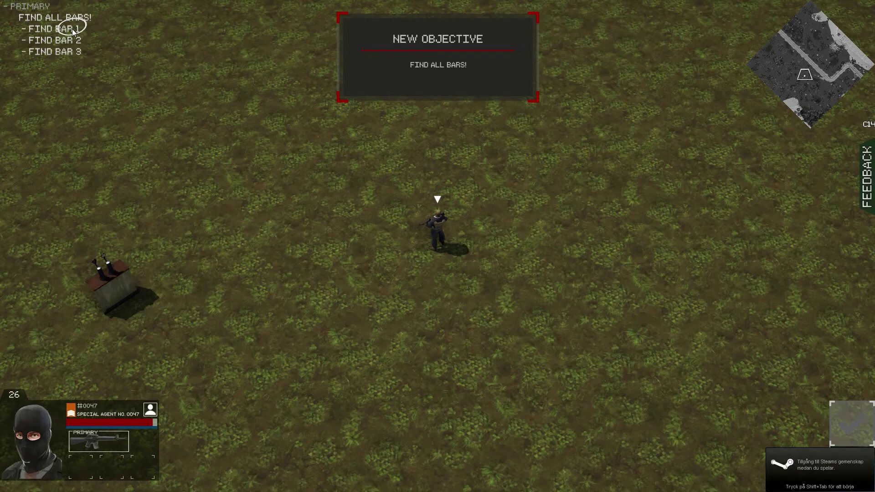
{"action": "key", "text": "s"}
{"action": "key", "text": "a"}
{"action": "key", "text": "w"}
{"action": "key", "text": "d"}
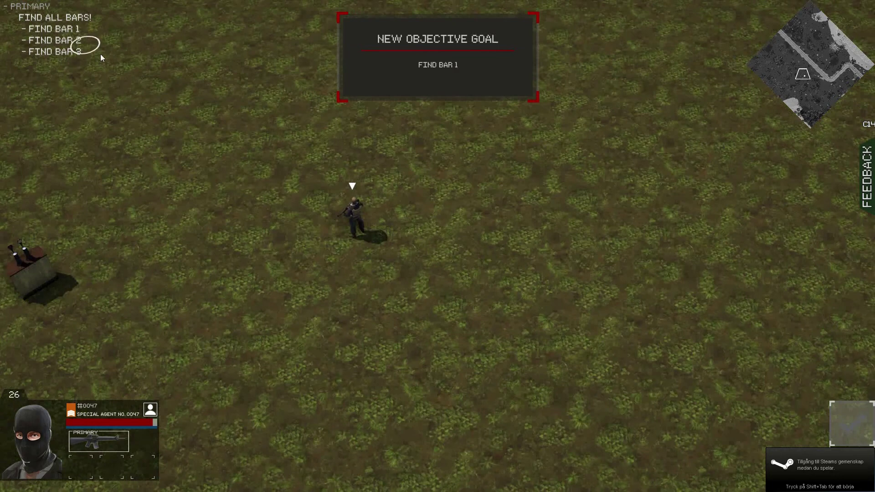
- Back in the Unity level editor, select the trigger linked to the first bar's tile zone and nudge it slightly along X
{"action": "right_click", "coordinate": [300, 277]}
{"action": "key", "text": "a"}
{"action": "key", "text": "s"}
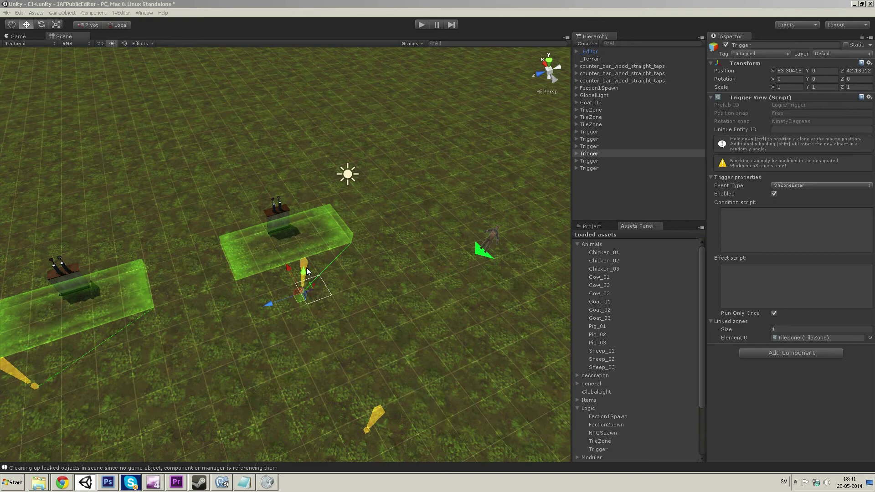
{"action": "right_click_drag", "start_coordinate": [386, 230], "coordinate": [331, 272]}
{"action": "left_click_drag", "start_coordinate": [286, 297], "coordinate": [288, 303]}
{"action": "left_click", "coordinate": [327, 269]}
{"action": "right_click_drag", "start_coordinate": [326, 271], "coordinate": [323, 274]}
{"action": "left_click", "coordinate": [275, 296]}
{"action": "left_click", "coordinate": [275, 296]}
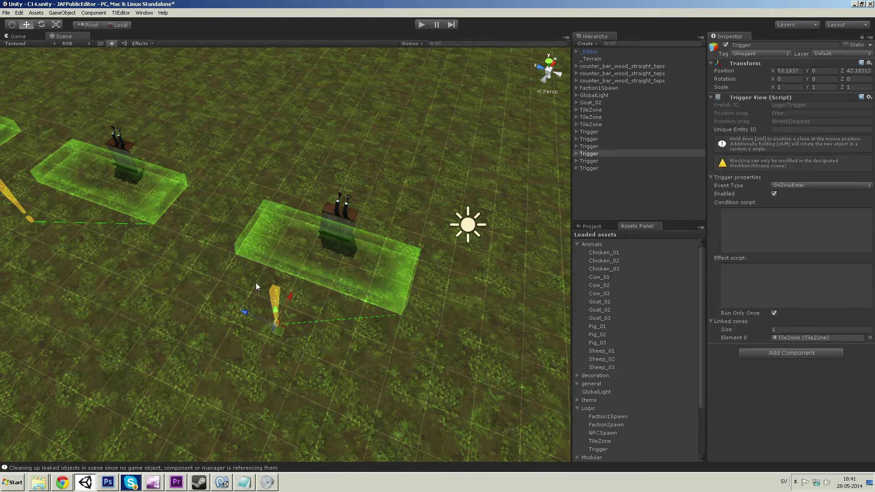
{"action": "right_click_drag", "start_coordinate": [256, 282], "coordinate": [450, 283]}
- Write quest.UpdateGoal('Q_barhunt', 'G1', 'Completed') as the effect script of the first bar's trigger
{"action": "left_click", "coordinate": [742, 283]}
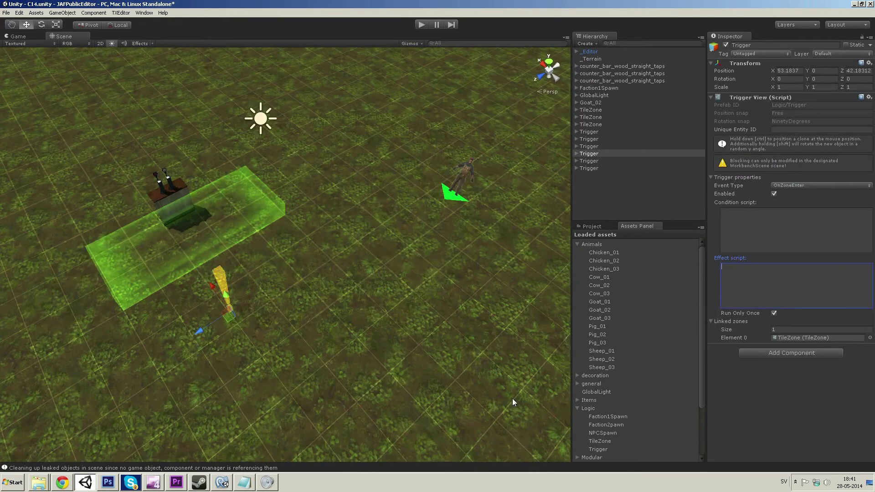
{"action": "type", "text": "quest.U"}
{"action": "type", "text": "pdateGoal("}
{"action": "type", "text": "'"}
{"action": "type", "text": "Q_barh"}
{"action": "type", "text": "unt'"}
{"action": "type", "text": ")"}
{"action": "type", "text": "'G"}
{"action": "type", "text": "1"}
{"action": "type", "text": "', "}
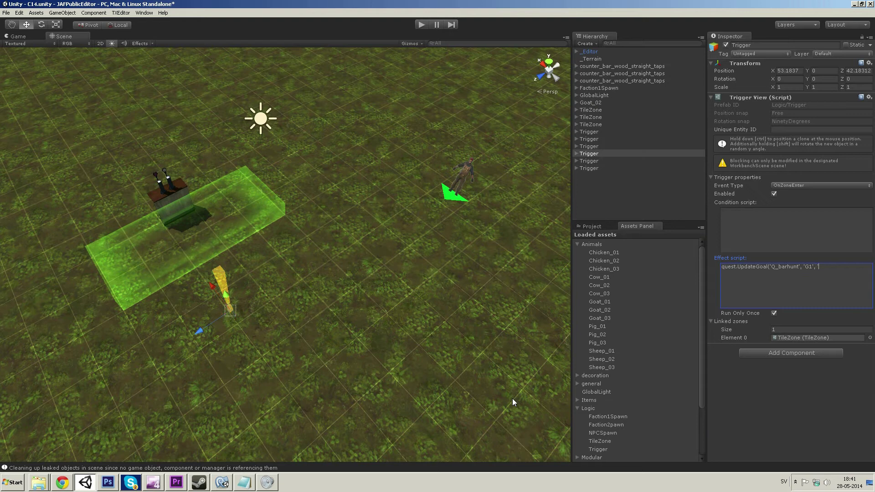
{"action": "type", "text": "'Completed')"}
- Copy the completion script to the middle bar's trigger and change its goal to G2
{"action": "key", "text": "ctrl+a"}
{"action": "key", "text": "ctrl+c"}
{"action": "right_click_drag", "start_coordinate": [413, 211], "coordinate": [240, 241]}
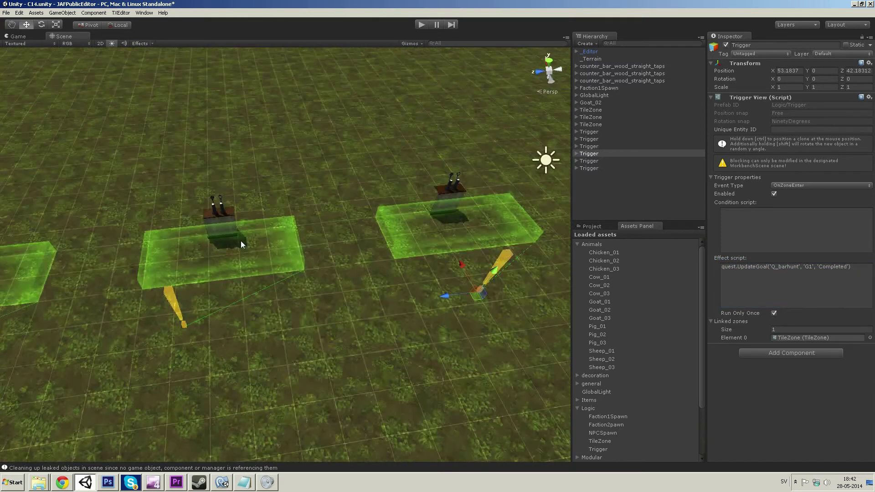
{"action": "left_click", "coordinate": [174, 302]}
{"action": "left_click", "coordinate": [817, 290]}
{"action": "key", "text": "ctrl+v"}
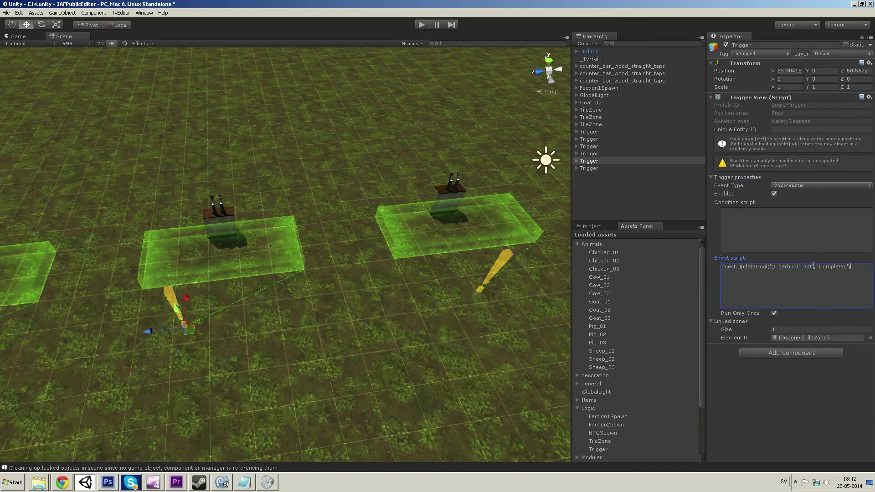
{"action": "left_click", "coordinate": [810, 266]}
{"action": "key", "text": "BackSpace"}
{"action": "type", "text": "2"}
- Select the third bar's trigger and examine its completion script and the layout of the three bar zones
{"action": "right_click_drag", "start_coordinate": [398, 297], "coordinate": [230, 269]}
{"action": "key", "text": "w"}
{"action": "left_click", "coordinate": [109, 254]}
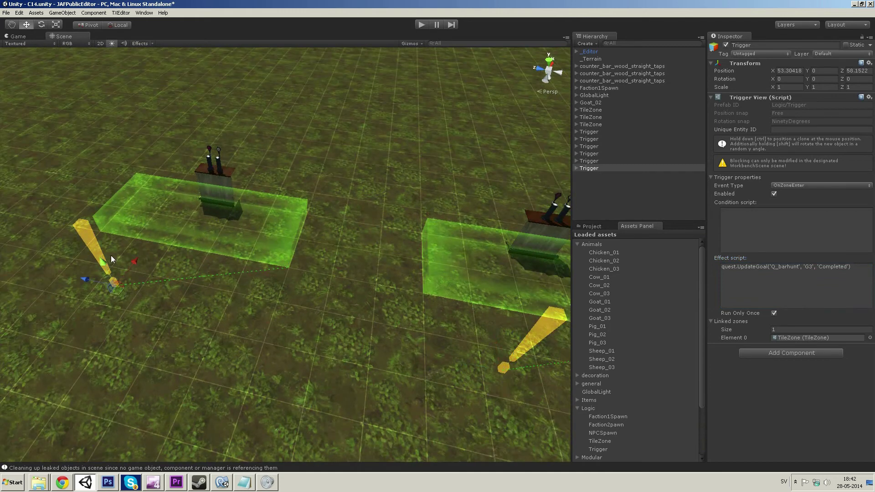
{"action": "key", "text": "a"}
{"action": "right_click_drag", "start_coordinate": [110, 256], "coordinate": [258, 244]}
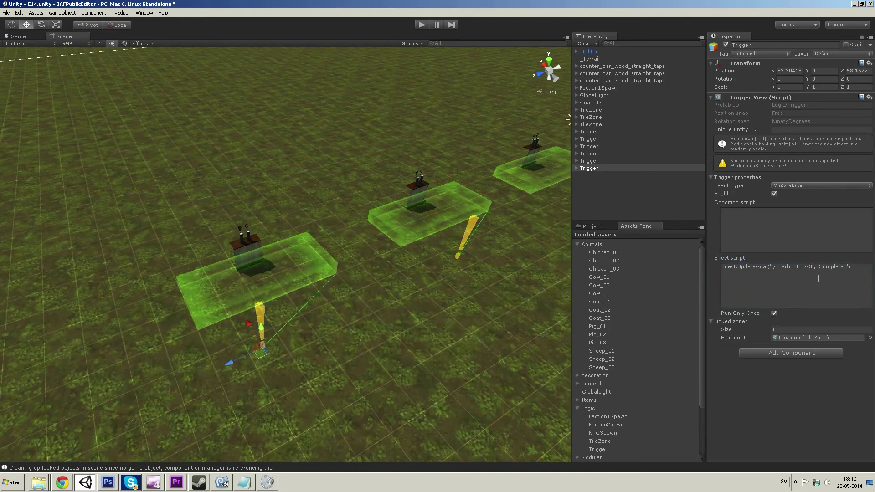
{"action": "key", "text": "d"}
{"action": "right_click_drag", "start_coordinate": [339, 338], "coordinate": [261, 326]}
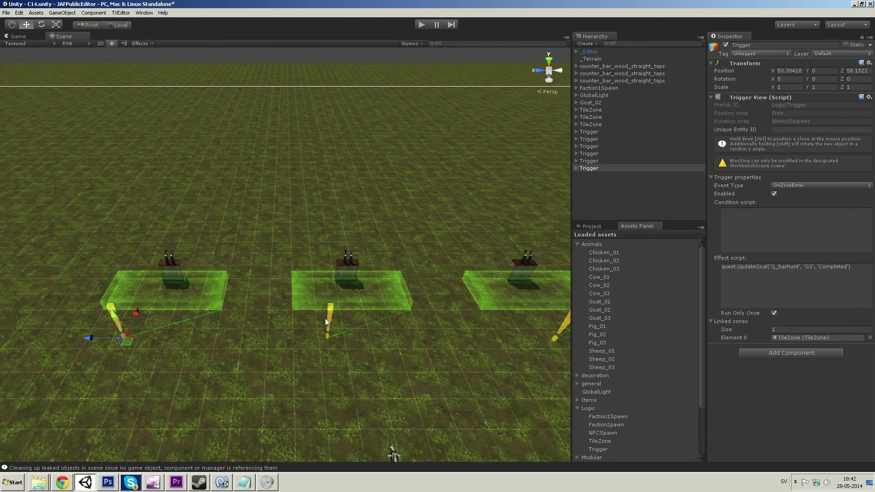
{"action": "right_click_drag", "start_coordinate": [325, 321], "coordinate": [378, 301]}
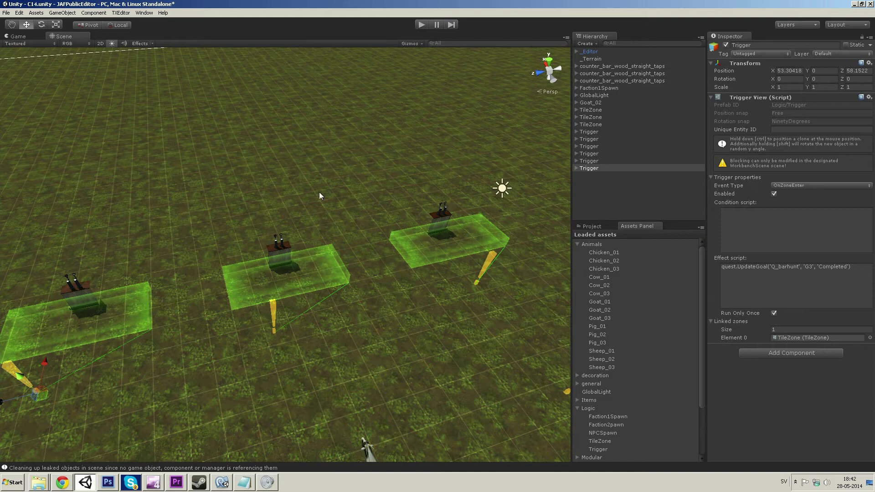
- Switch to the running game and walk the agent to the first bar to test its quest goal
{"action": "right_click_drag", "start_coordinate": [251, 220], "coordinate": [299, 230]}
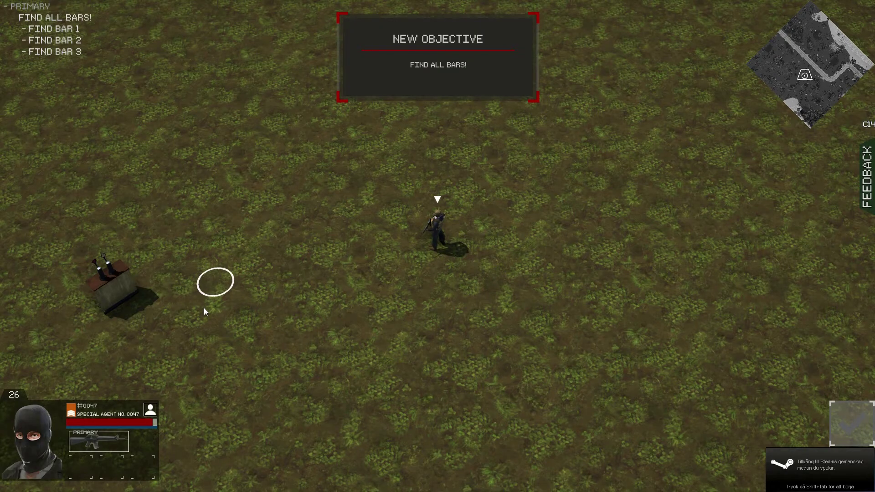
{"action": "left_click", "coordinate": [202, 309]}
{"action": "key", "text": "a"}
{"action": "key", "text": "s"}
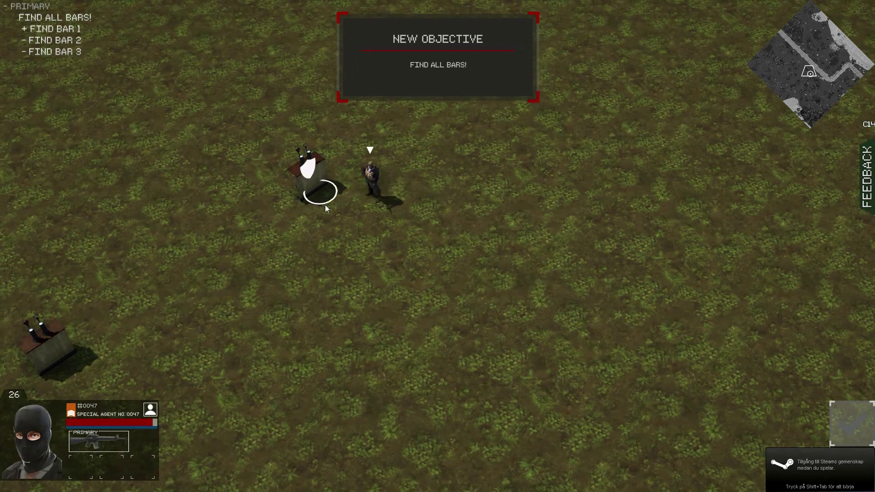
{"action": "key", "text": "a"}
{"action": "key", "text": "s"}
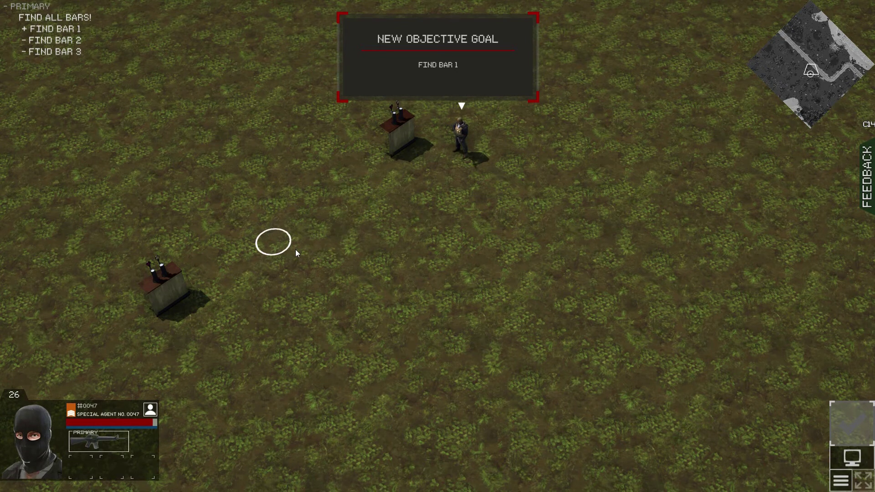
{"action": "right_click", "coordinate": [366, 192]}
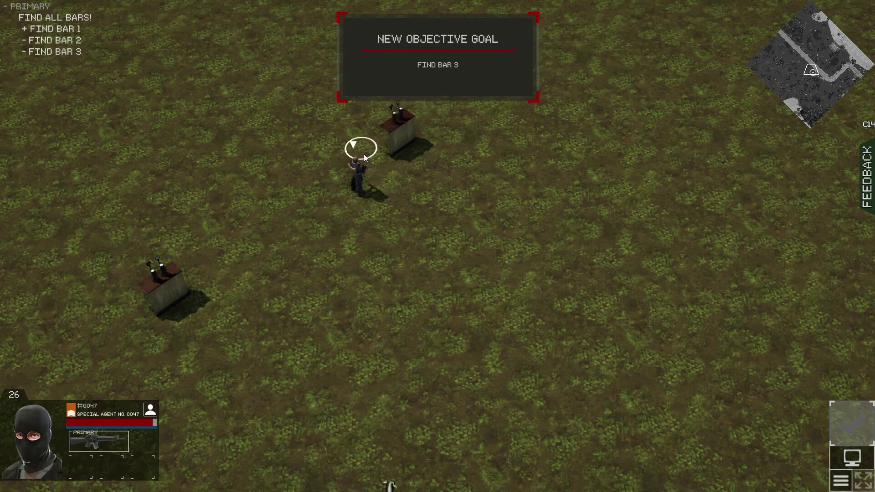
{"action": "key", "text": "a"}
{"action": "key", "text": "s"}
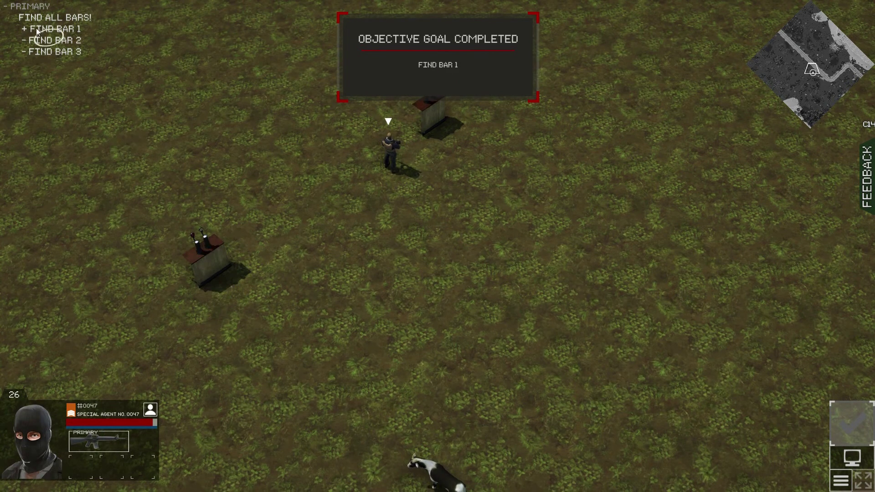
- Walk the agent to the second bar to test the Find Bar 2 goal
{"action": "key", "text": "w"}
{"action": "key", "text": "a"}
{"action": "key", "text": "s"}
{"action": "key", "text": "d"}
{"action": "key", "text": "s"}
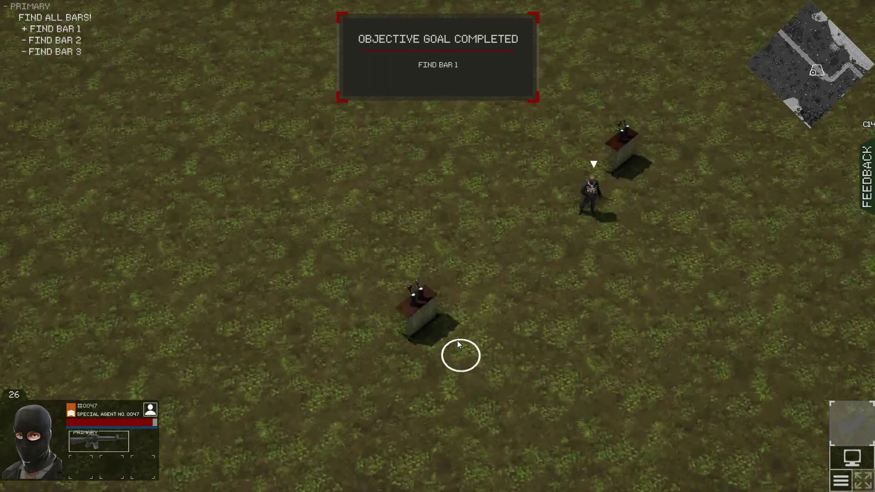
{"action": "right_click", "coordinate": [458, 342]}
{"action": "key", "text": "d"}
{"action": "key", "text": "s"}
{"action": "key", "text": "a"}
{"action": "key", "text": "s"}
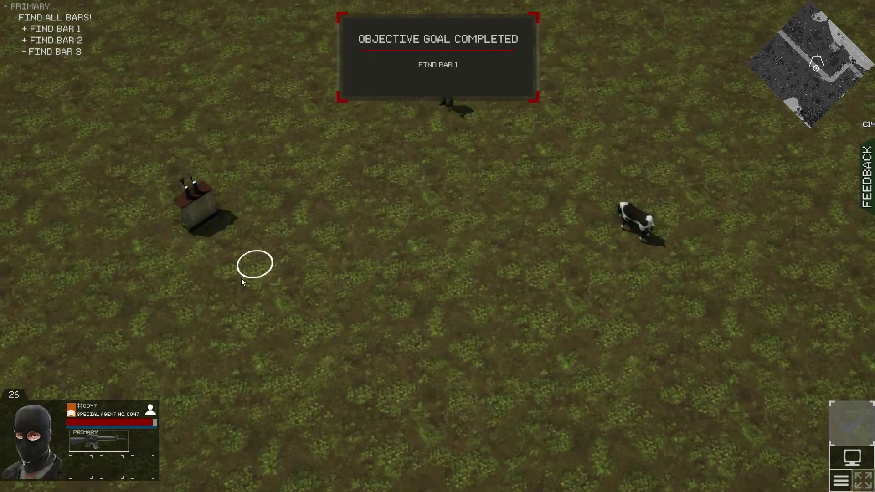
- Walk the agent to the third bar to test the Find Bar 3 goal, and walk it back towards the middle bar
{"action": "right_click", "coordinate": [223, 242]}
{"action": "key", "text": "a"}
{"action": "key", "text": "s"}
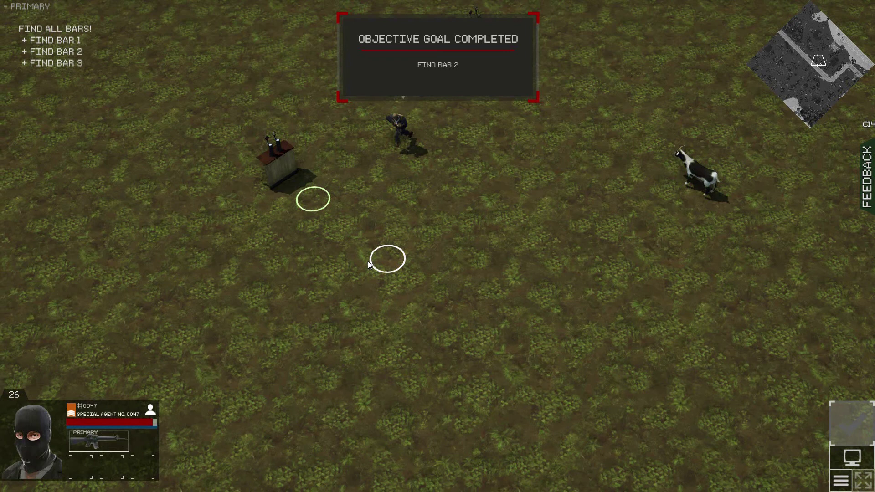
{"action": "key", "text": "d"}
{"action": "key", "text": "w"}
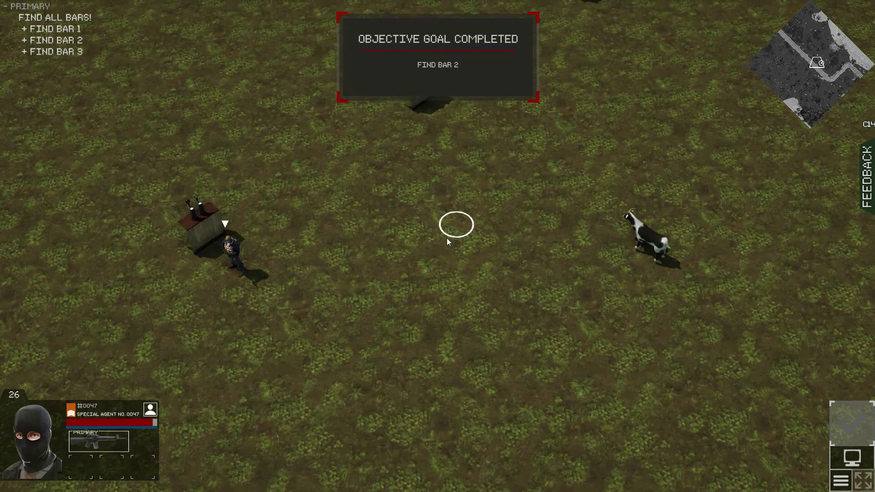
{"action": "right_click", "coordinate": [397, 184]}
{"action": "key", "text": "d"}
{"action": "key", "text": "w"}
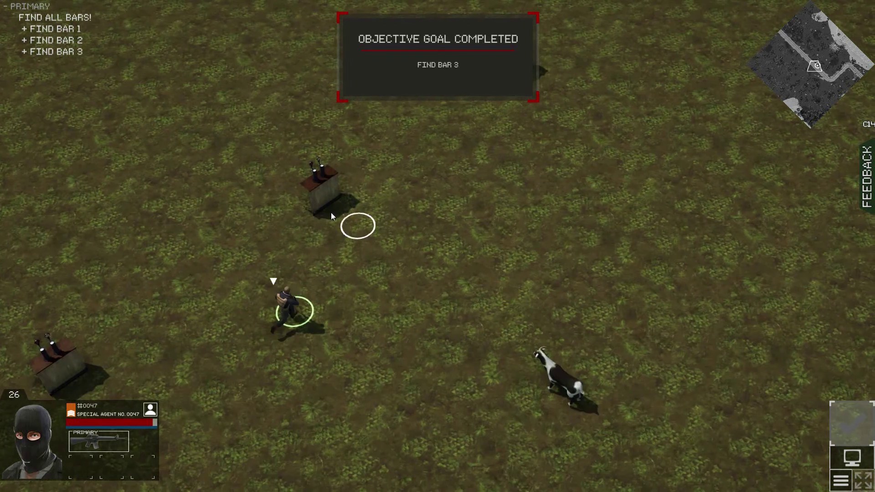
{"action": "key", "text": "s"}
{"action": "left_click", "coordinate": [327, 260]}
{"action": "left_click", "coordinate": [205, 84]}
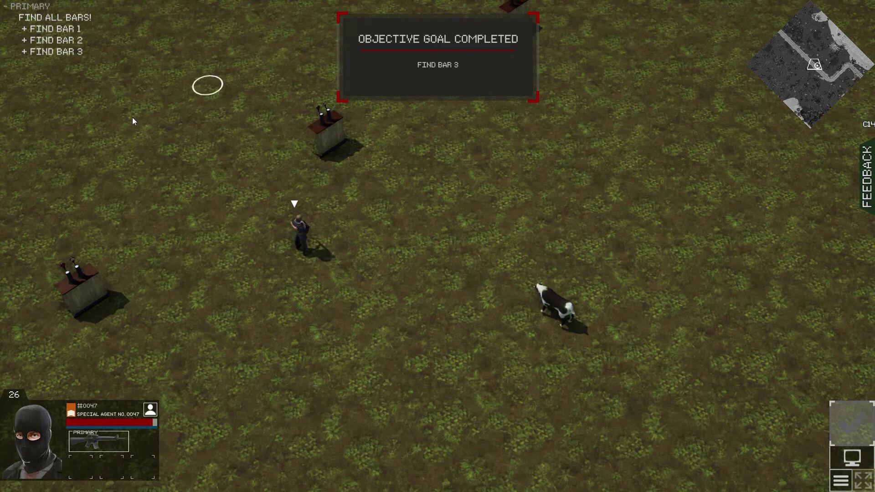
{"action": "left_click", "coordinate": [298, 286]}
{"action": "left_click", "coordinate": [459, 13]}
{"action": "left_click", "coordinate": [205, 204]}
{"action": "left_click", "coordinate": [461, 133]}
{"action": "key", "text": "w"}
{"action": "left_click", "coordinate": [301, 254]}
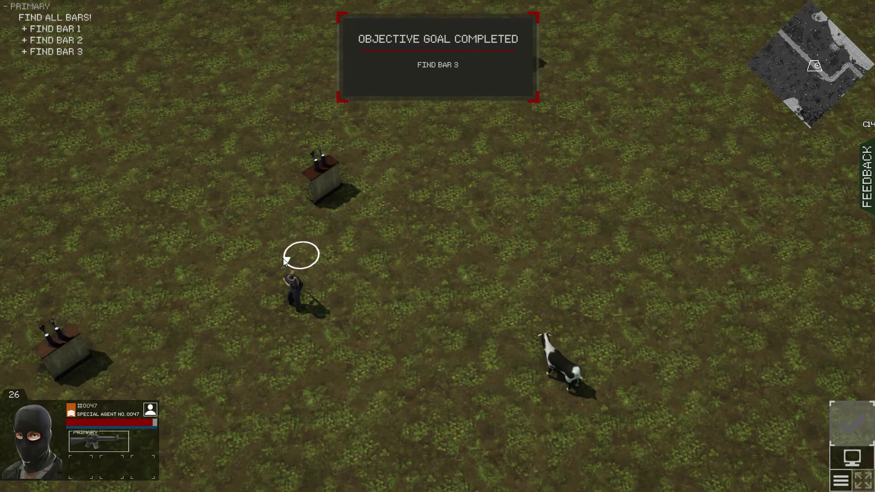
{"action": "left_click", "coordinate": [246, 254]}
{"action": "left_click", "coordinate": [353, 299]}
{"action": "left_click", "coordinate": [380, 319]}
{"action": "left_click", "coordinate": [321, 335]}
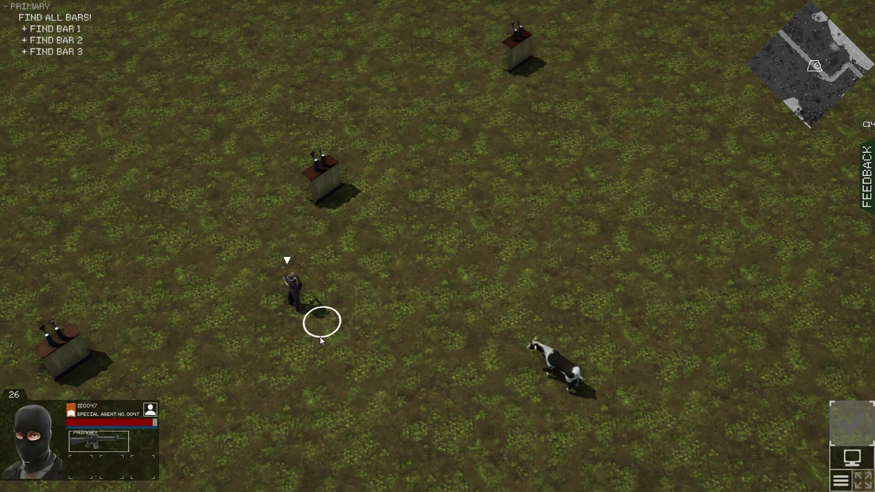
{"action": "left_click", "coordinate": [114, 345]}
{"action": "left_click", "coordinate": [255, 215]}
{"action": "left_click", "coordinate": [410, 254]}
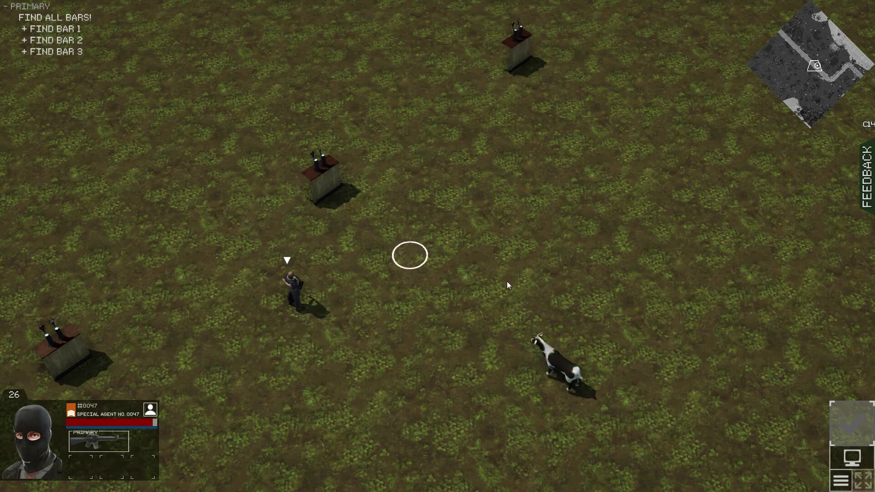
{"action": "left_click", "coordinate": [513, 177]}
{"action": "left_click", "coordinate": [536, 160]}
{"action": "left_click", "coordinate": [312, 425]}
{"action": "left_click", "coordinate": [114, 345]}
{"action": "left_click", "coordinate": [173, 352]}
{"action": "left_click", "coordinate": [244, 258]}
{"action": "left_click", "coordinate": [277, 240]}
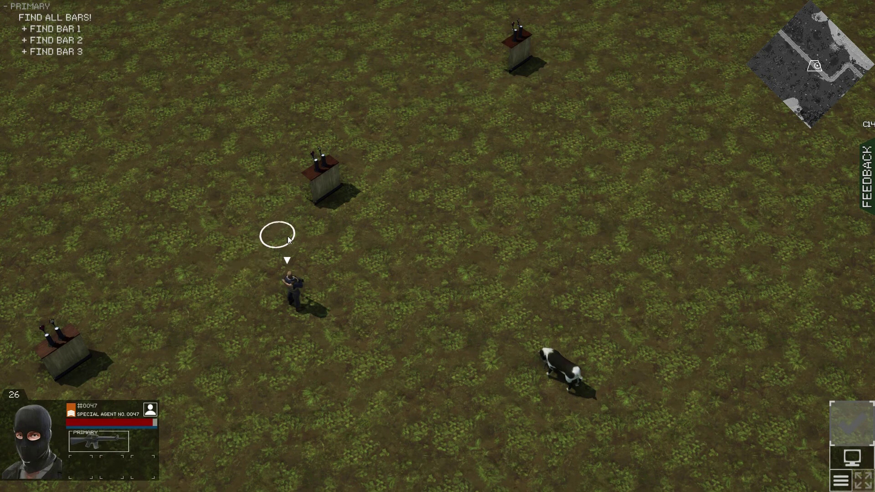
{"action": "left_click", "coordinate": [436, 169]}
{"action": "left_click", "coordinate": [326, 204]}
{"action": "left_click", "coordinate": [352, 213]}
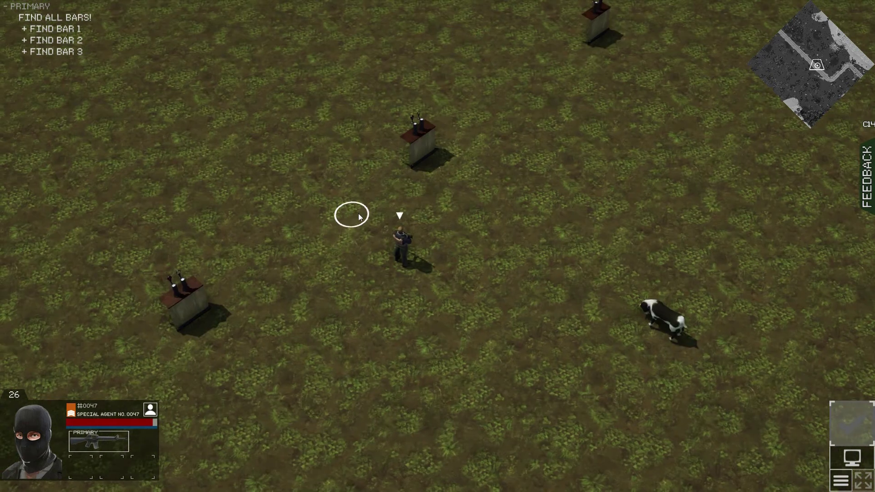
{"action": "left_click", "coordinate": [229, 270]}
{"action": "left_click", "coordinate": [450, 130]}
{"action": "left_click", "coordinate": [470, 138]}
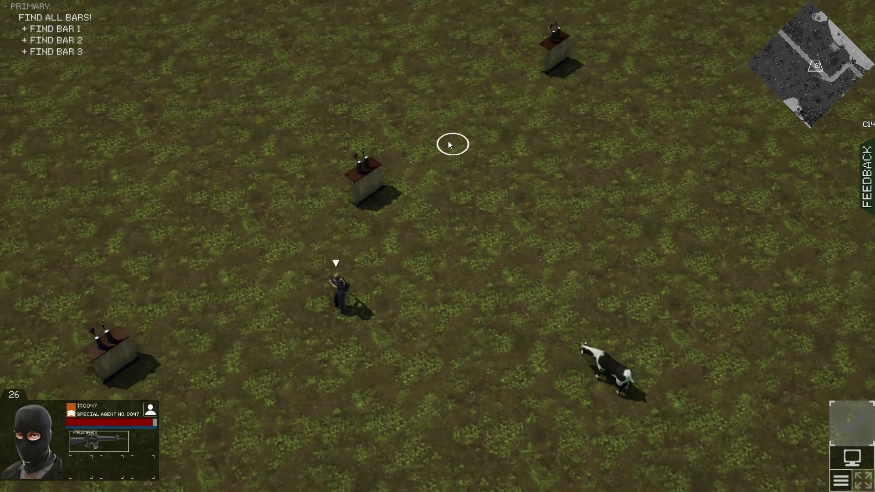
{"action": "left_click", "coordinate": [560, 77]}
{"action": "left_click", "coordinate": [484, 195]}
{"action": "left_click", "coordinate": [476, 195]}
{"action": "left_click", "coordinate": [478, 237]}
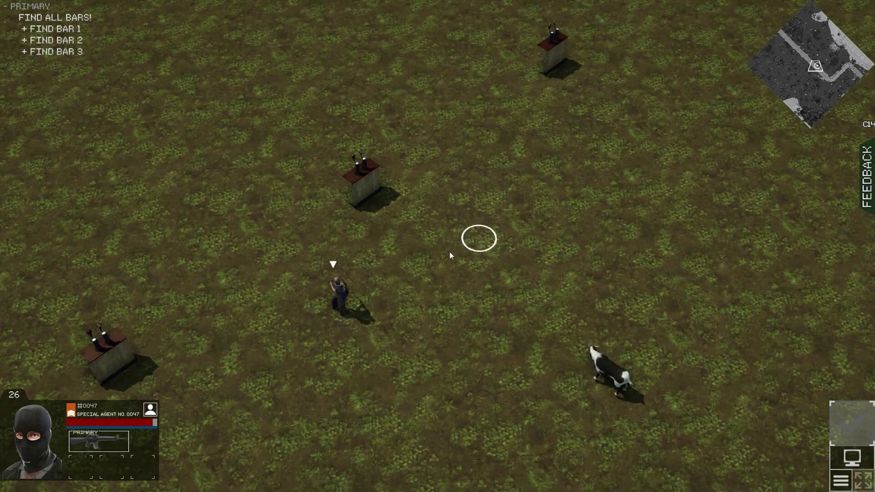
{"action": "left_click", "coordinate": [217, 350]}
{"action": "left_click", "coordinate": [134, 383]}
{"action": "left_click", "coordinate": [378, 164]}
{"action": "left_click", "coordinate": [501, 115]}
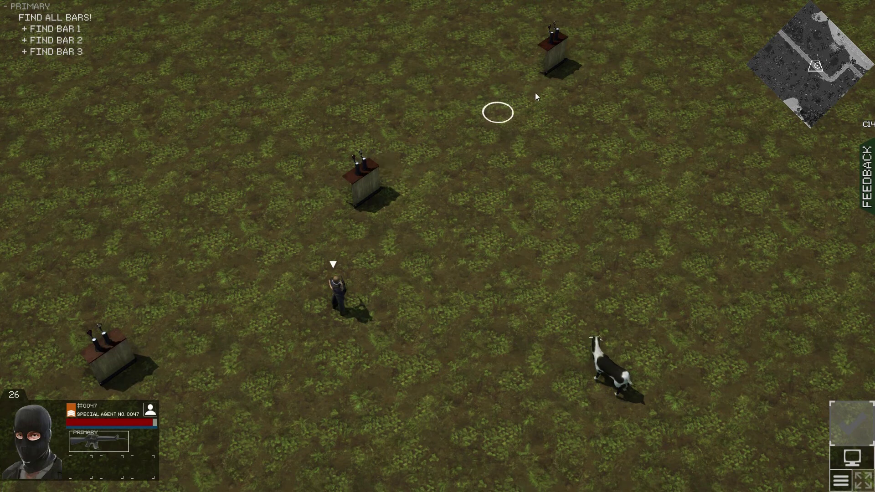
{"action": "left_click", "coordinate": [544, 87]}
{"action": "left_click", "coordinate": [451, 217]}
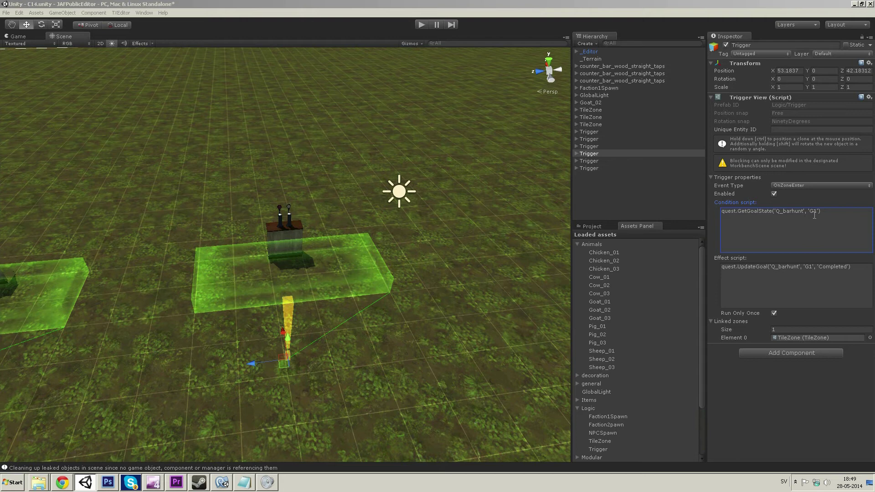
- Back in the Unity level editor, rewrite the first bar trigger's condition script as quest.GetGoalState('Q_barhunt', 'G1') == Completed
{"action": "left_click", "coordinate": [832, 211]}
{"action": "key", "text": "BackSpace"}
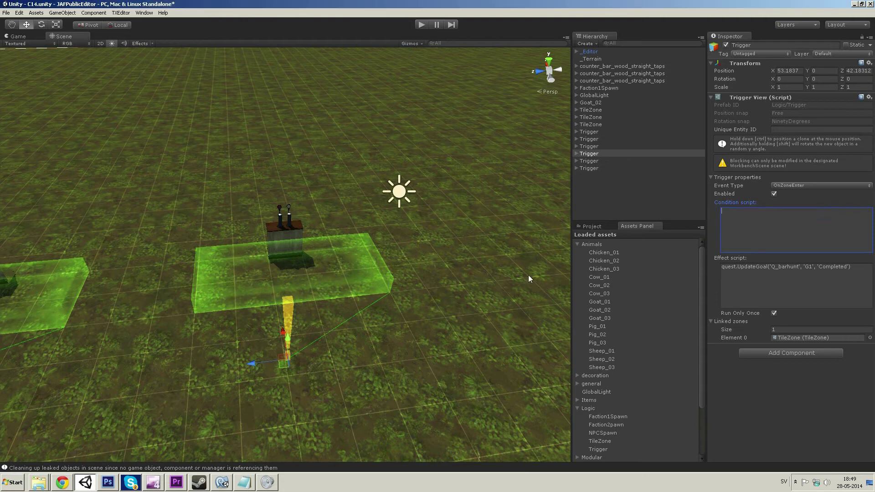
{"action": "right_click_drag", "start_coordinate": [379, 303], "coordinate": [413, 285]}
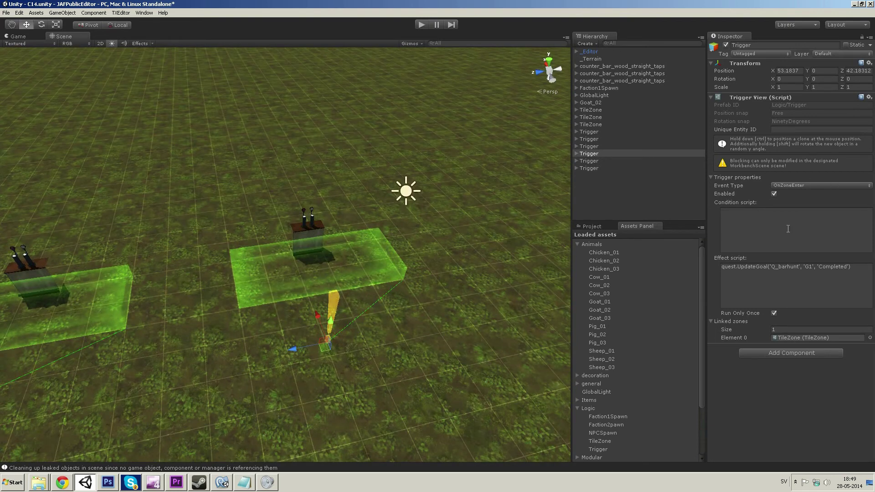
{"action": "left_click", "coordinate": [730, 229]}
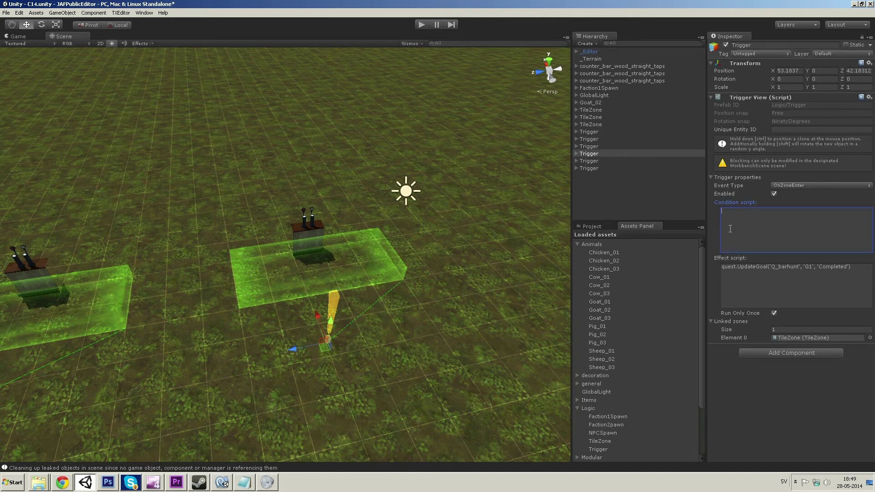
{"action": "type", "text": "quest.GetGoalState('Q_barhunt'"}
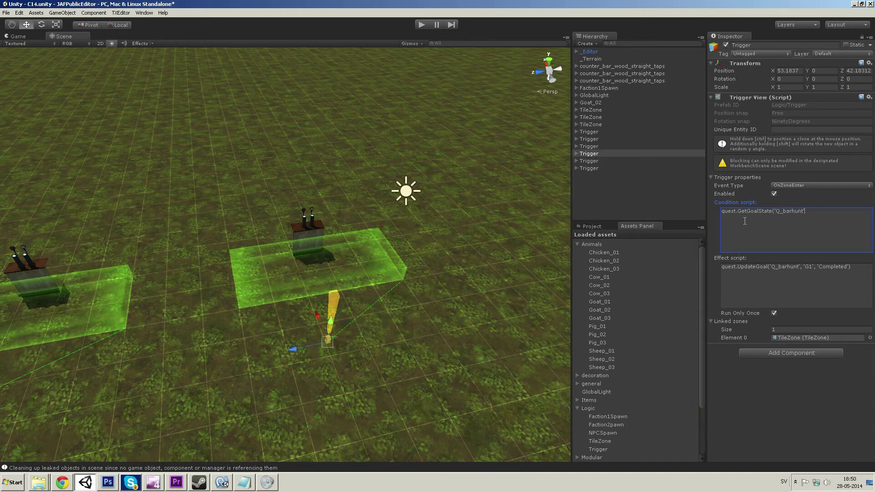
{"action": "type", "text": ", 'G"}
{"action": "type", "text": "1"}
{"action": "type", "text": "') =="}
{"action": "type", "text": " Ac"}
{"action": "type", "text": "måo"}
{"action": "type", "text": "pleted"}
- Enclose Completed in single quotes and cut the whole condition out of the first bar's trigger
{"action": "key", "text": "ctrl+a"}
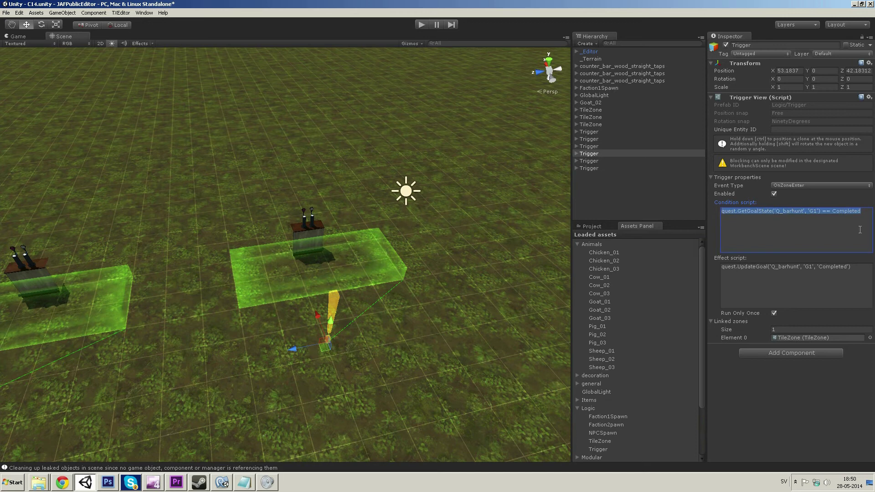
{"action": "left_click", "coordinate": [861, 212]}
{"action": "type", "text": "', "}
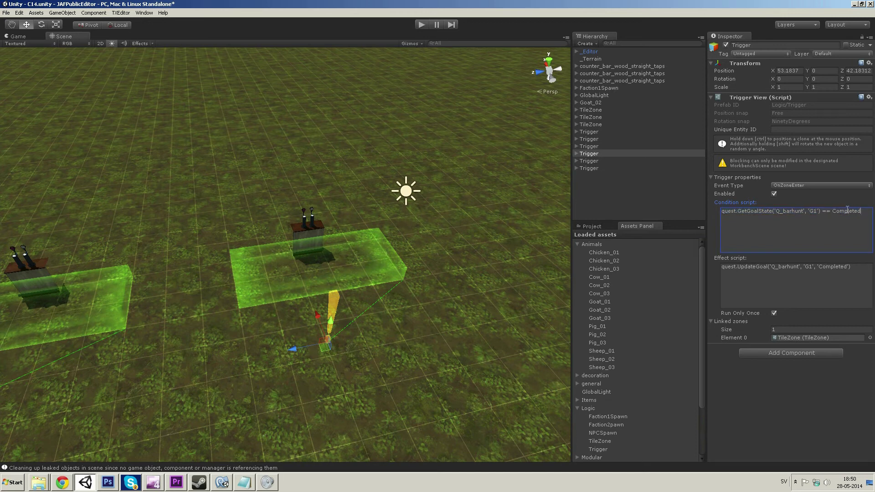
{"action": "type", "text": "'"}
{"action": "key", "text": "ctrl+a"}
{"action": "key", "text": "ctrl+x"}
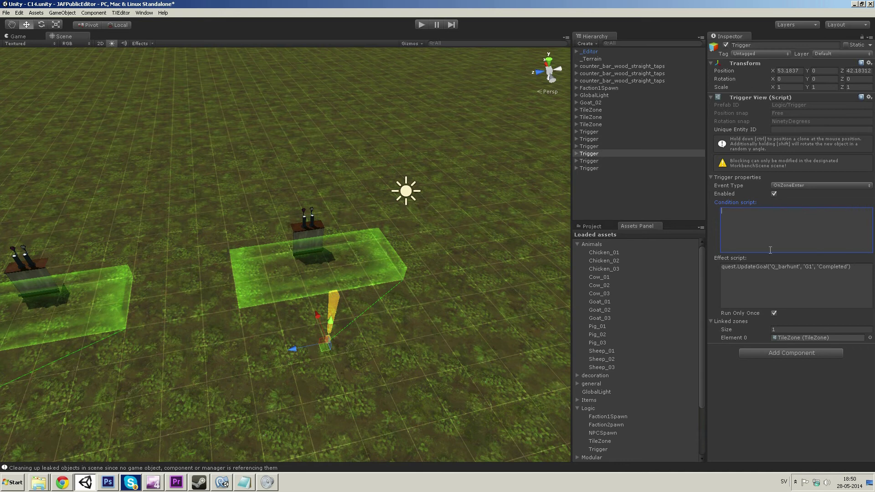
- Place a new trigger from the Logic assets beside the first bar's trigger
{"action": "right_click_drag", "start_coordinate": [506, 277], "coordinate": [501, 299]}
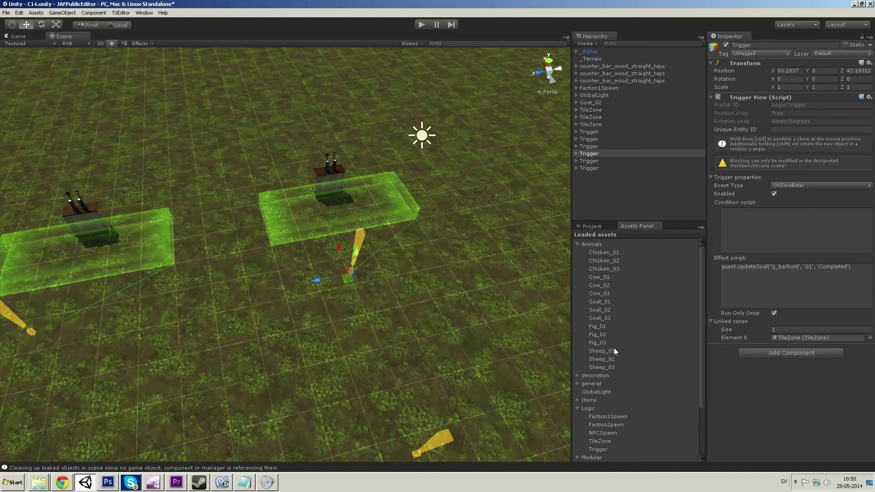
{"action": "left_click_drag", "start_coordinate": [603, 449], "coordinate": [409, 240]}
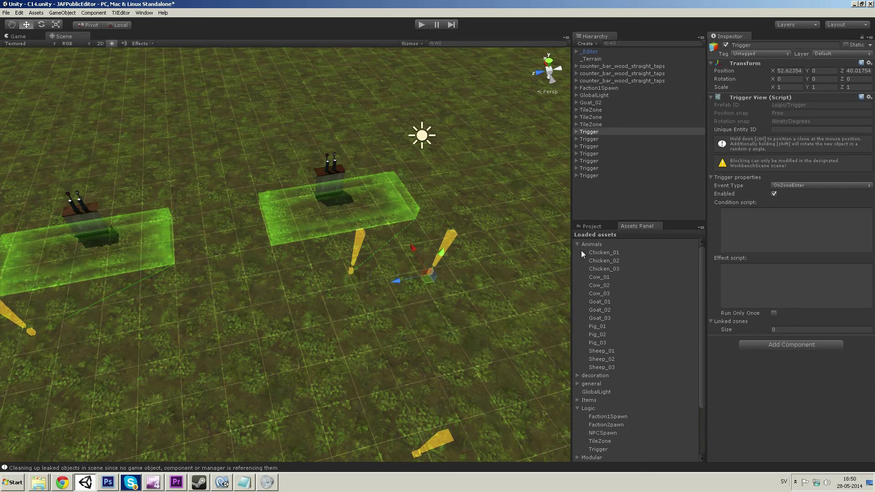
{"action": "left_click", "coordinate": [396, 201]}
{"action": "left_click", "coordinate": [455, 237]}
- Set the new trigger's linked zones size to 1 and assign the first bar's TileZone to it
{"action": "left_click_drag", "start_coordinate": [783, 330], "coordinate": [761, 330]}
{"action": "type", "text": "1"}
{"action": "key", "text": "Return"}
{"action": "left_click", "coordinate": [594, 120]}
{"action": "left_click_drag", "start_coordinate": [595, 122], "coordinate": [792, 338]}
- Paste the cut G1 completion check into the new trigger's condition script
{"action": "left_click_drag", "start_coordinate": [479, 293], "coordinate": [418, 301], "text": "alt"}
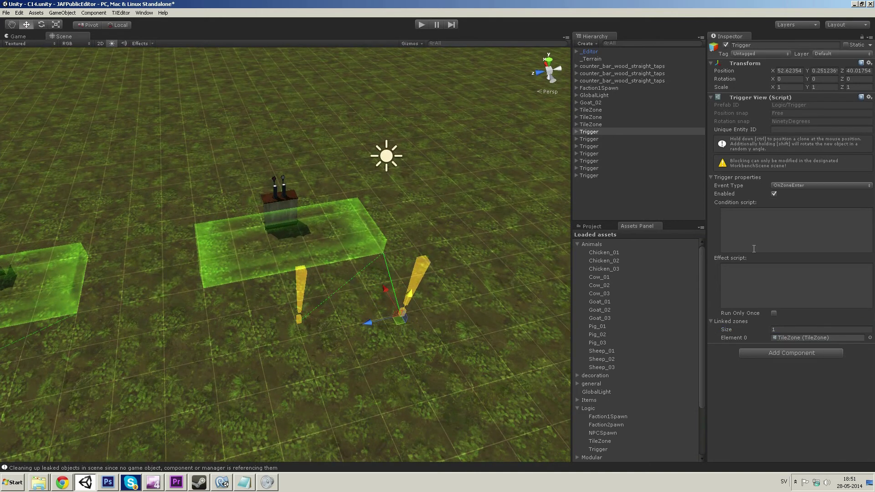
{"action": "left_click", "coordinate": [760, 221]}
{"action": "key", "text": "ctrl+v"}
{"action": "left_click", "coordinate": [772, 212]}
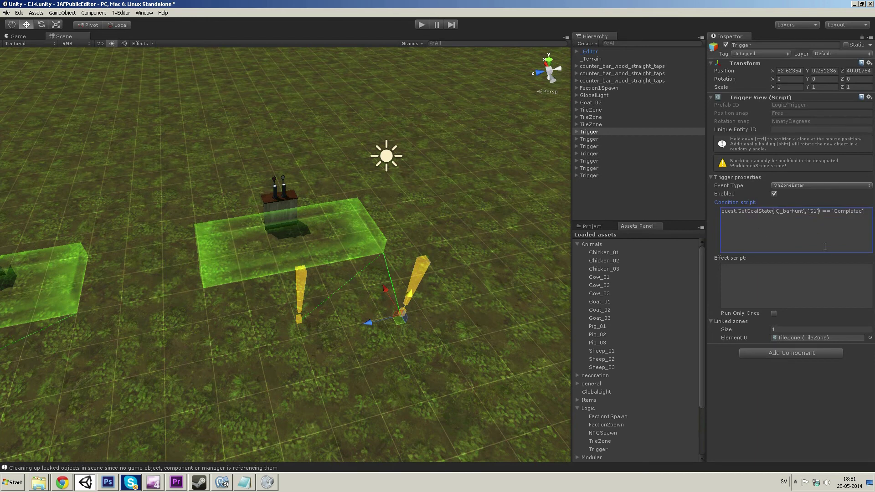
{"action": "left_click", "coordinate": [777, 285]}
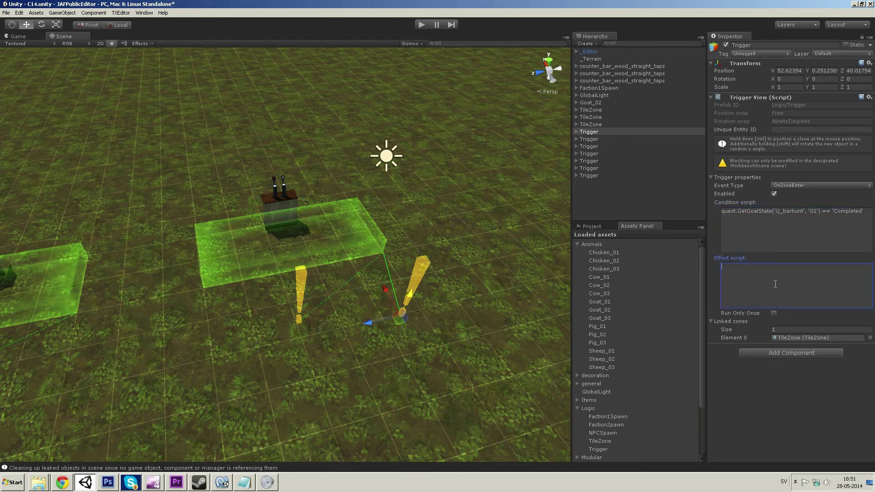
- Append "and" plus a copy of the completion check for goal G2 to the new trigger's condition script
{"action": "left_click_drag", "start_coordinate": [870, 215], "coordinate": [666, 208]}
{"action": "left_click", "coordinate": [866, 214]}
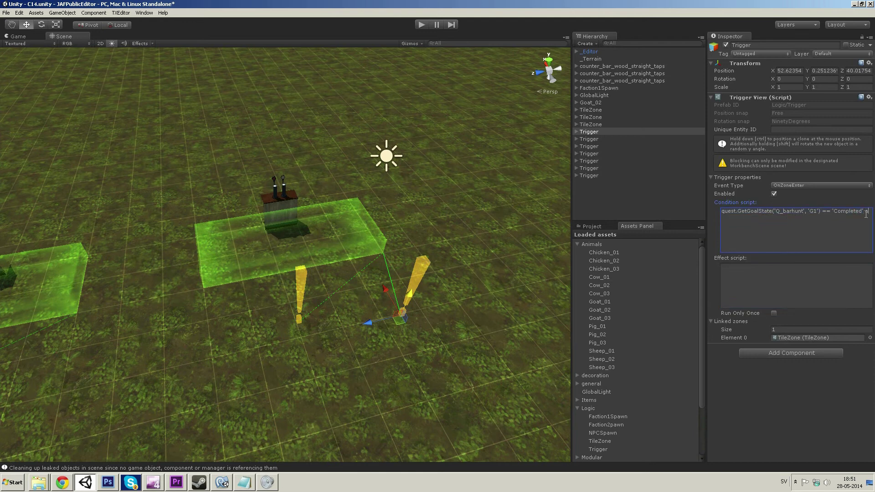
{"action": "type", "text": "and"}
{"action": "key", "text": "ctrl+v"}
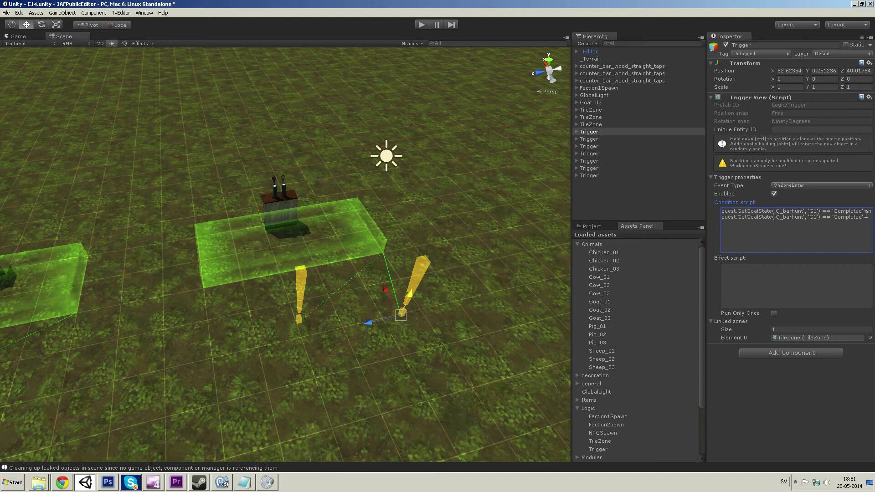
{"action": "key", "text": "BackSpace"}
{"action": "type", "text": "2"}
- Add a third completion check for goal G3 to the condition script, joined with "and"
{"action": "type", "text": " and"}
{"action": "key", "text": "ctrl+v"}
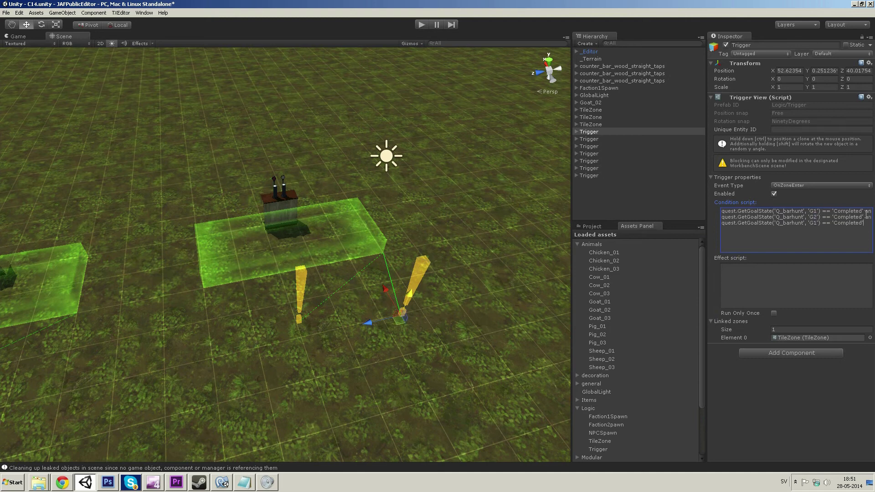
{"action": "key", "text": "BackSpace"}
{"action": "type", "text": "3"}
- Copy the quest.UpdateQuest line from the OnSectorLoad trigger's effect script into the new trigger's effect script
{"action": "left_click", "coordinate": [820, 277]}
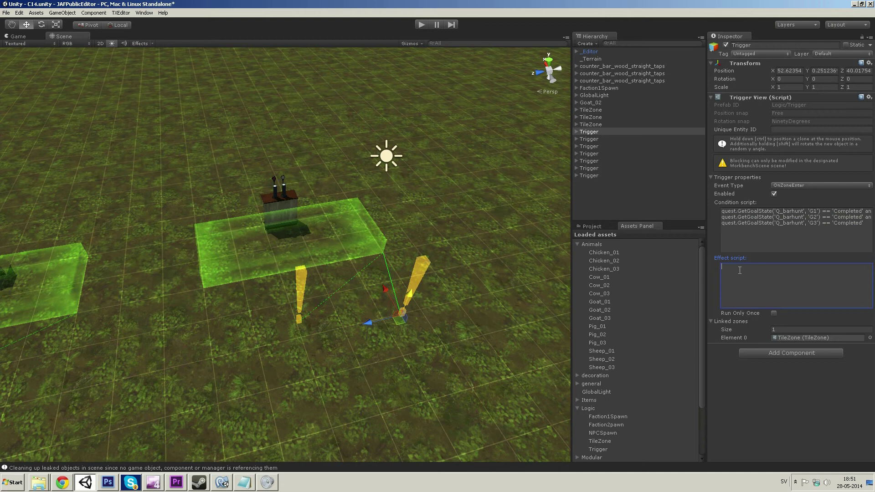
{"action": "key", "text": "s"}
{"action": "right_click_drag", "start_coordinate": [303, 284], "coordinate": [314, 319]}
{"action": "left_click", "coordinate": [363, 349]}
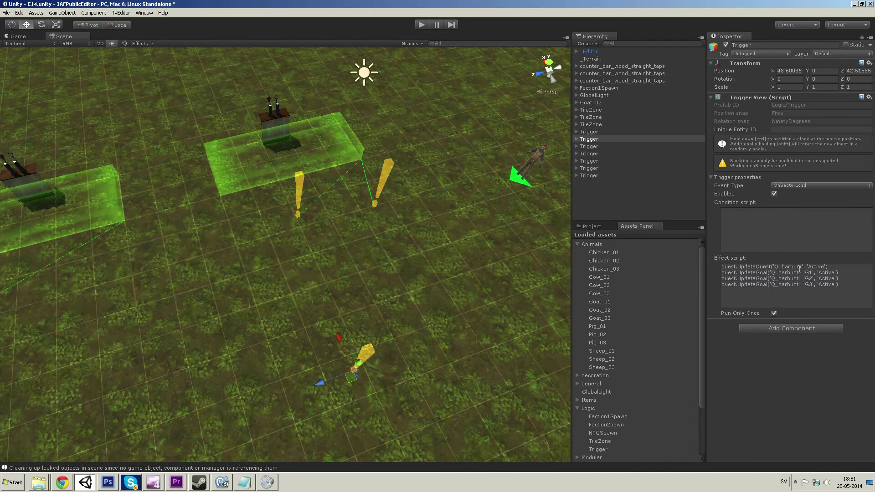
{"action": "left_click_drag", "start_coordinate": [838, 267], "coordinate": [634, 244]}
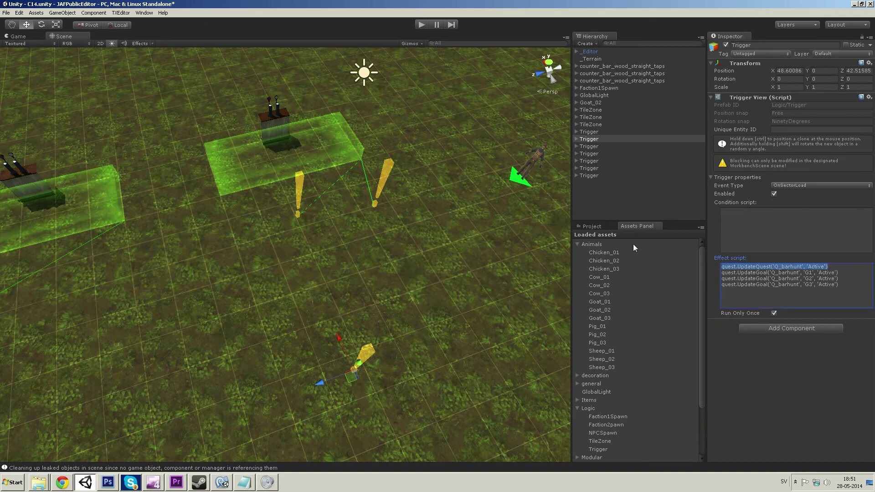
{"action": "left_click", "coordinate": [384, 171]}
{"action": "left_click", "coordinate": [733, 275]}
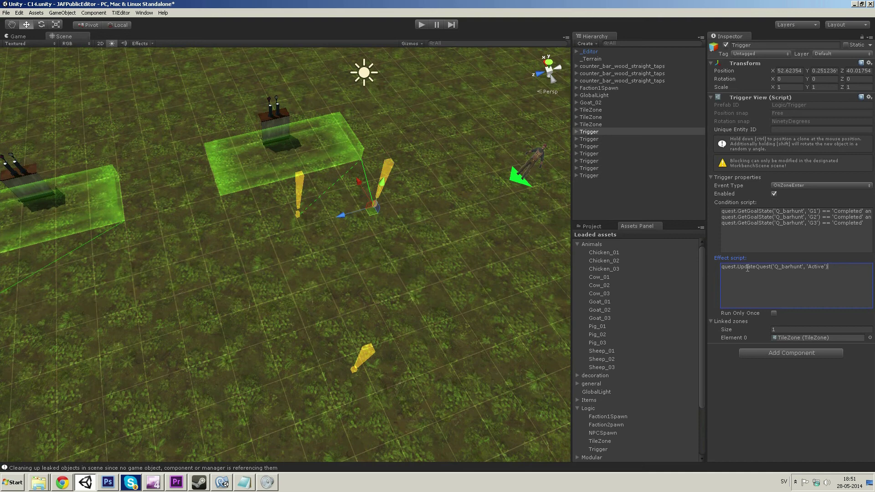
- Change the quest state in the pasted UpdateQuest line to 'Completed'
{"action": "double_click", "coordinate": [816, 267]}
{"action": "left_click", "coordinate": [825, 273]}
{"action": "key", "text": "shift+Left"}
{"action": "key", "text": "shift+Left"}
{"action": "type", "text": "Compplet"}
- Duplicate the quest-completion trigger and move the copy beside the second bar
{"action": "right_click_drag", "start_coordinate": [400, 202], "coordinate": [421, 216]}
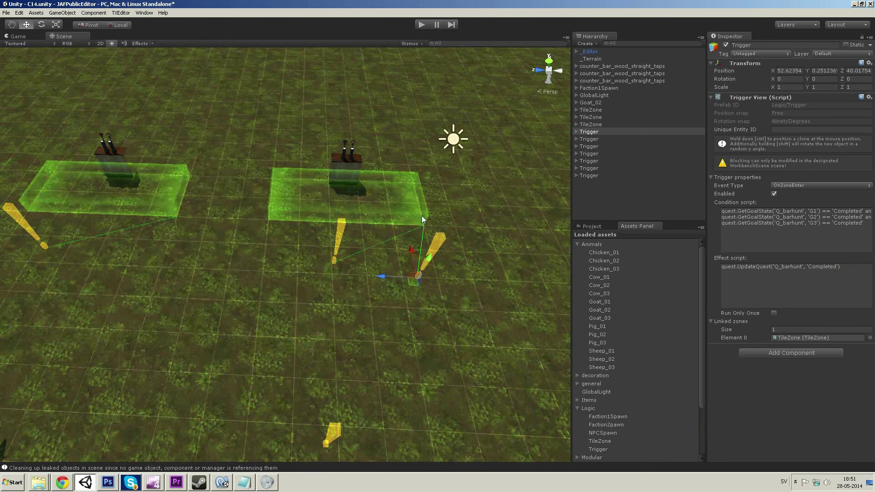
{"action": "scroll", "coordinate": [393, 203], "scroll_direction": "down", "scroll_amount": 2}
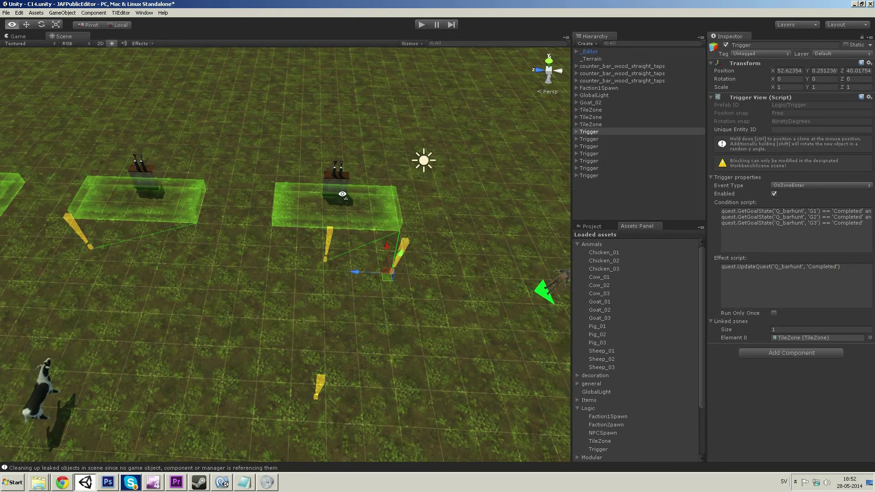
{"action": "left_click_drag", "start_coordinate": [358, 272], "coordinate": [141, 250]}
{"action": "key", "text": "ctrl+d"}
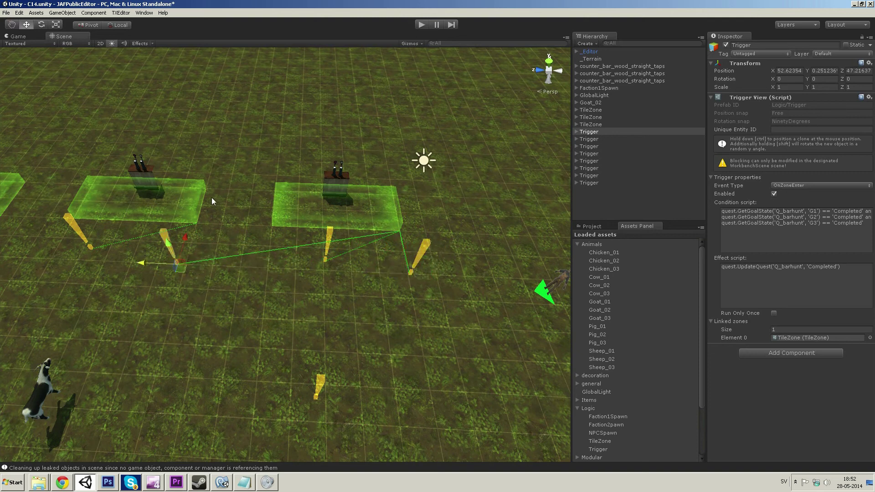
- Assign the second bar's TileZone to Element 0 of the duplicated trigger's linked zones
{"action": "left_click", "coordinate": [192, 201]}
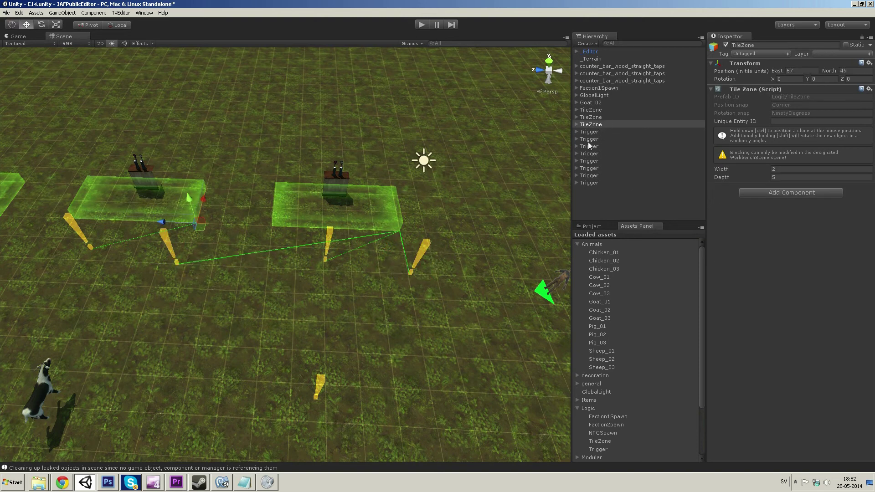
{"action": "left_click", "coordinate": [168, 245]}
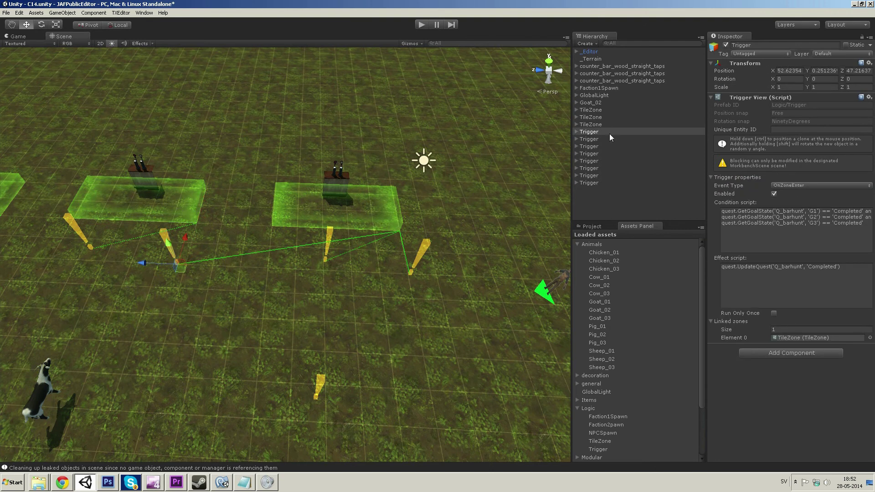
{"action": "left_click", "coordinate": [593, 123]}
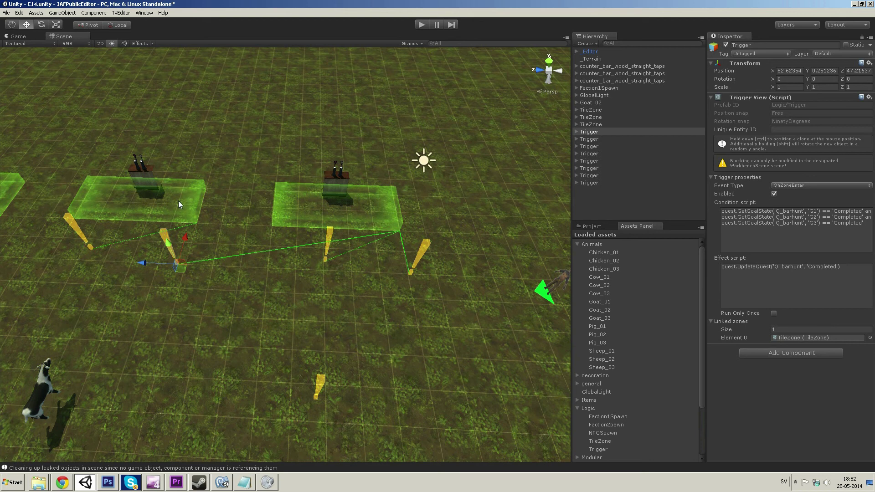
{"action": "left_click", "coordinate": [169, 247]}
{"action": "left_click_drag", "start_coordinate": [603, 125], "coordinate": [796, 341]}
- Duplicate the second bar's quest-completion trigger and move the copy beside the third bar
{"action": "right_click_drag", "start_coordinate": [348, 256], "coordinate": [300, 251]}
{"action": "key", "text": "a"}
{"action": "key", "text": "ctrl+d"}
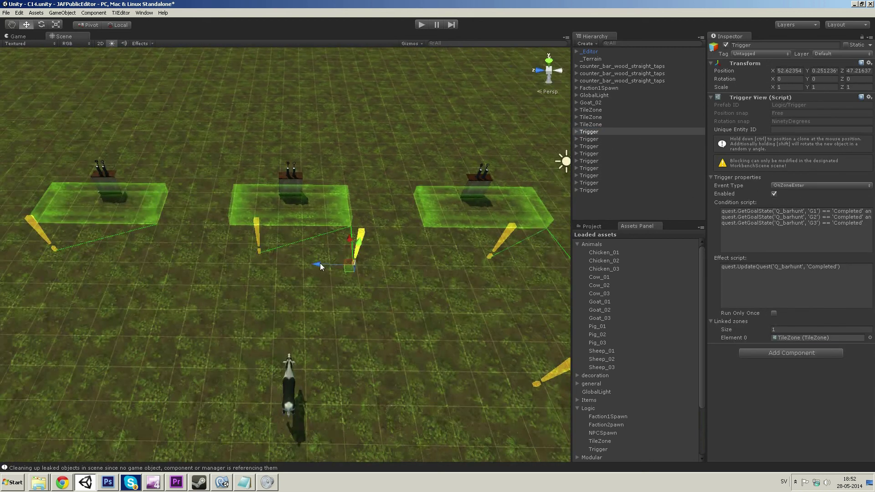
{"action": "left_click_drag", "start_coordinate": [320, 264], "coordinate": [100, 261]}
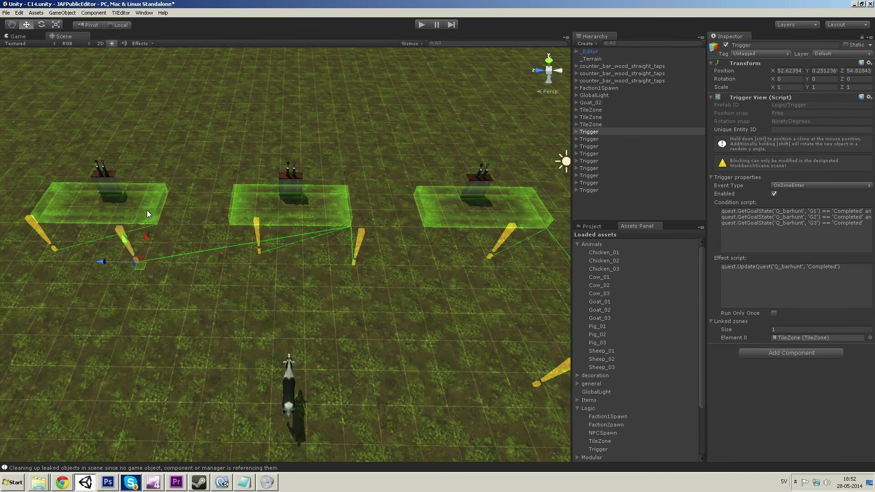
- Assign the third bar's TileZone to the linked zone of the trigger copy beside the third bar
{"action": "left_click", "coordinate": [594, 131]}
{"action": "left_click", "coordinate": [798, 338]}
{"action": "left_click_drag", "start_coordinate": [247, 255], "coordinate": [245, 287], "text": "alt"}
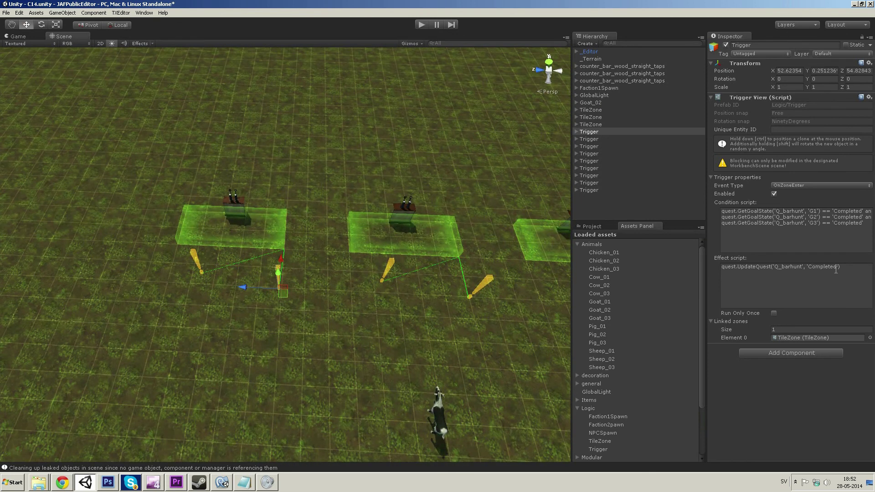
{"action": "right_click_drag", "start_coordinate": [276, 268], "coordinate": [279, 266]}
{"action": "key", "text": "d"}
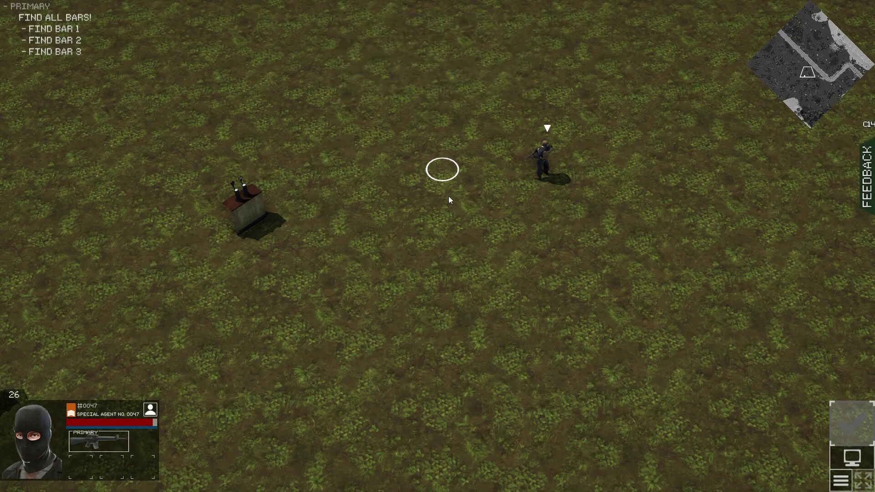
- Test the quest in Jagged Alliance Flashback by sending the agent to the first bar
{"action": "key", "text": "w"}
{"action": "key", "text": "a"}
{"action": "key", "text": "s"}
{"action": "key", "text": "a"}
{"action": "right_click", "coordinate": [480, 264]}
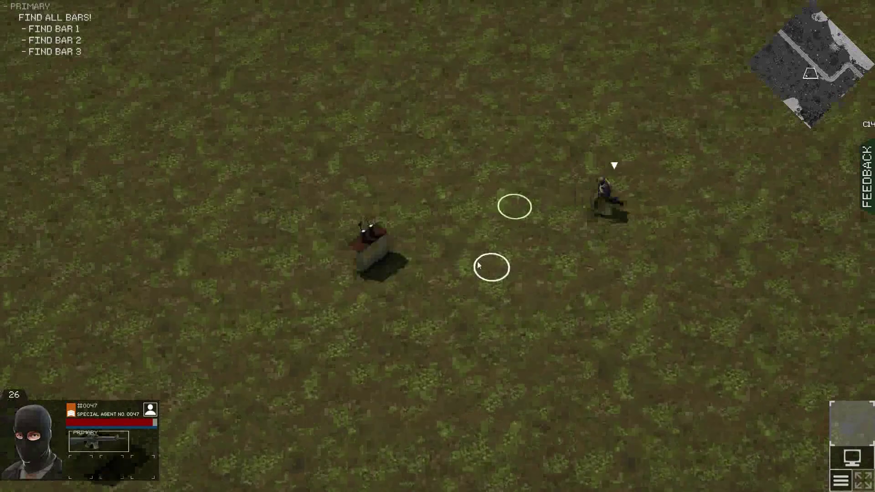
{"action": "key", "text": "s"}
{"action": "right_click", "coordinate": [444, 216]}
{"action": "right_click", "coordinate": [434, 225]}
- Send the agent on to the second bar to test the Find Bar 2 goal
{"action": "key", "text": "a"}
{"action": "key", "text": "s"}
{"action": "right_click", "coordinate": [483, 275]}
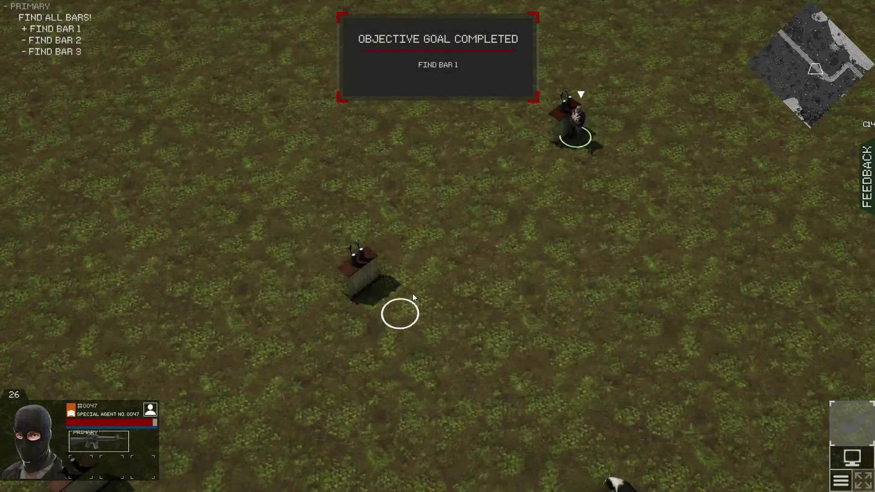
{"action": "right_click", "coordinate": [497, 198]}
{"action": "key", "text": "a"}
{"action": "key", "text": "s"}
{"action": "right_click", "coordinate": [466, 217]}
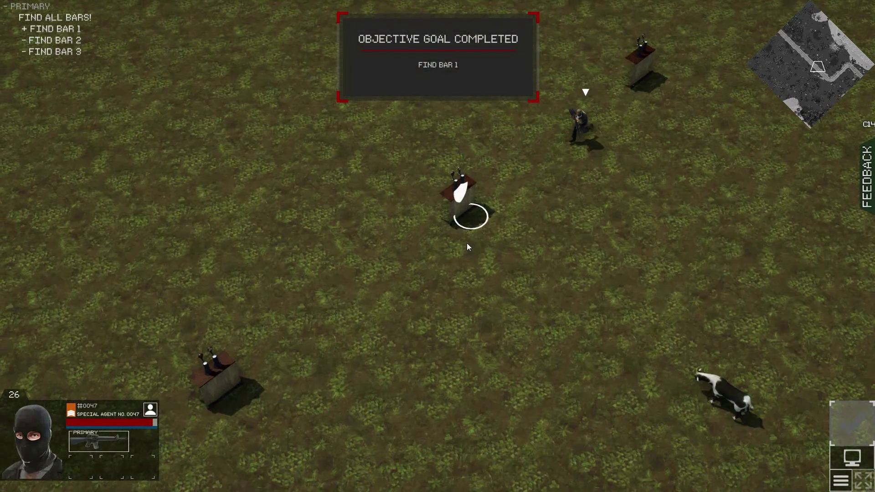
{"action": "right_click", "coordinate": [566, 217]}
{"action": "right_click", "coordinate": [544, 209]}
- Send the agent to the third bar and check the objectives list for the Find Bar 3 goal
{"action": "key", "text": "a"}
{"action": "key", "text": "s"}
{"action": "right_click", "coordinate": [433, 242]}
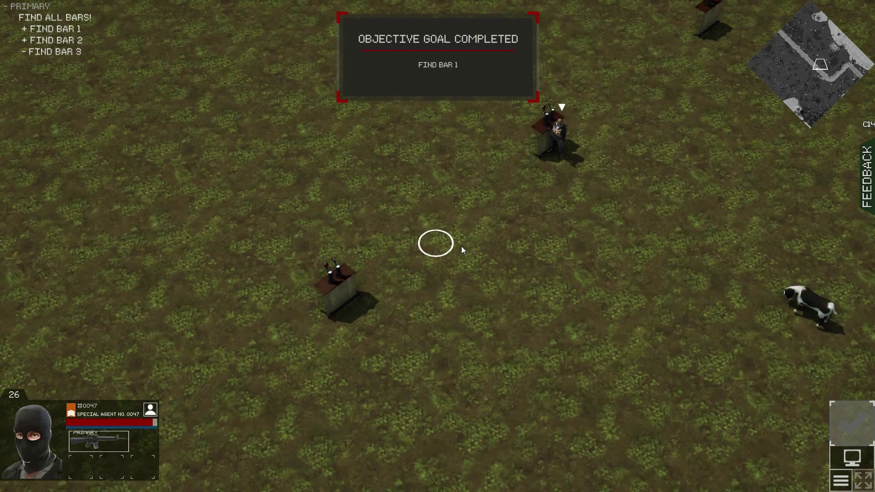
{"action": "right_click", "coordinate": [463, 223]}
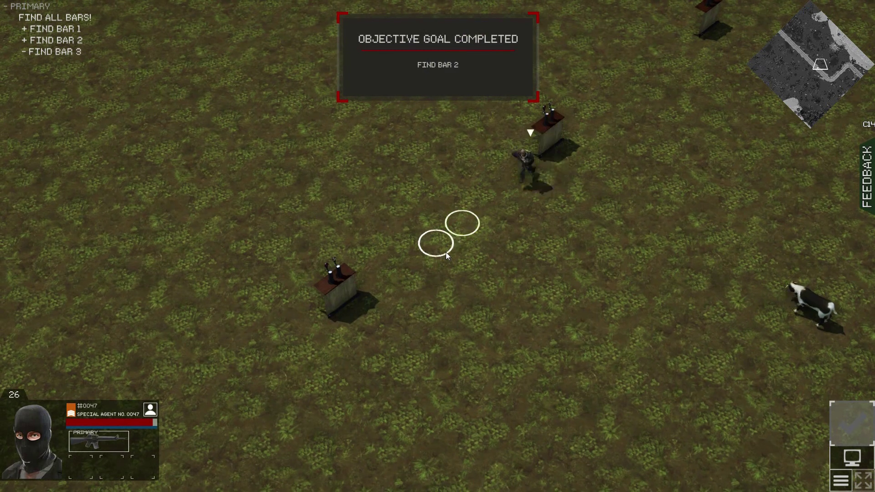
{"action": "key", "text": "a"}
{"action": "key", "text": "s"}
{"action": "right_click", "coordinate": [445, 249]}
{"action": "right_click", "coordinate": [118, 105]}
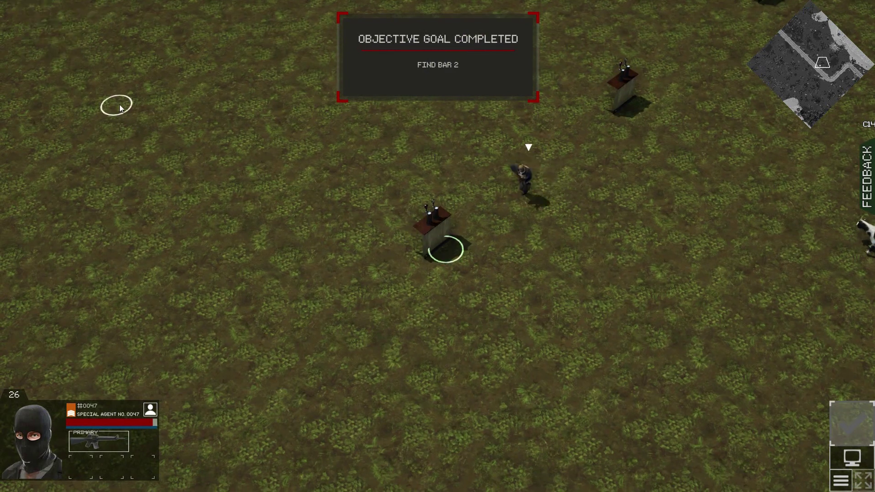
{"action": "left_click", "coordinate": [79, 73]}
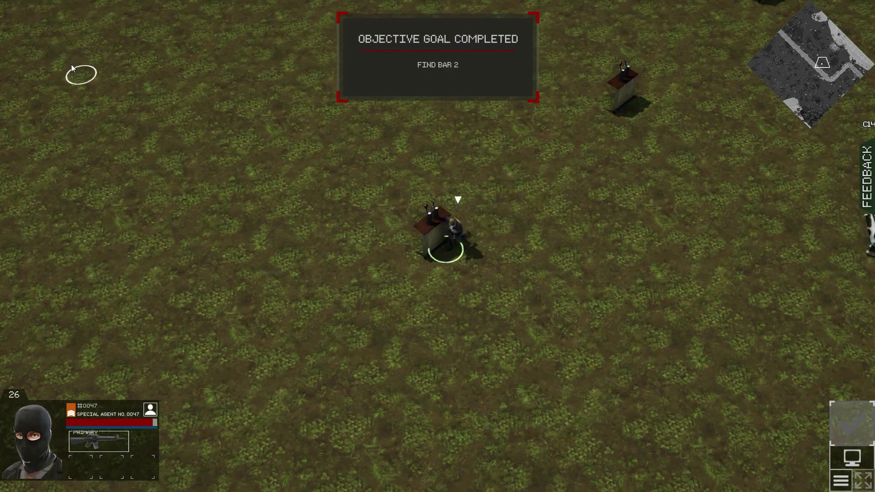
{"action": "left_click", "coordinate": [23, 18]}
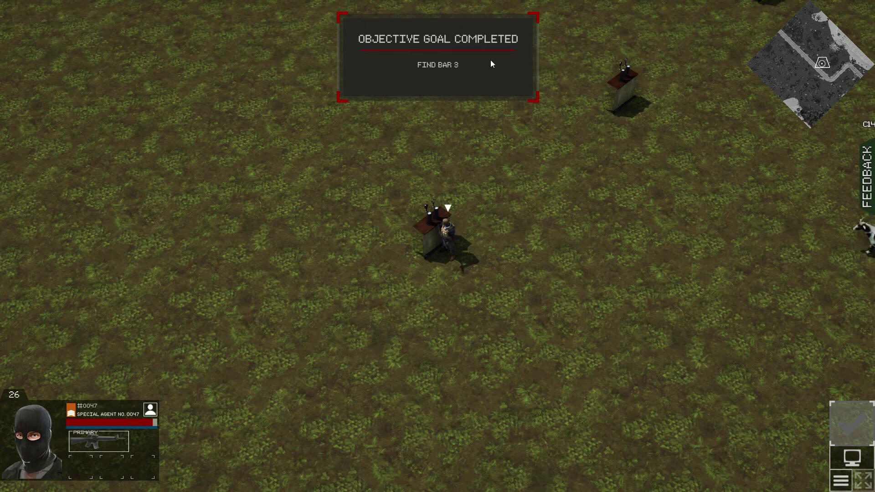
- Walk the agent around the third bar's zone to test the completion of the Find all bars quest
{"action": "middle_click_drag", "start_coordinate": [450, 75], "coordinate": [390, 63]}
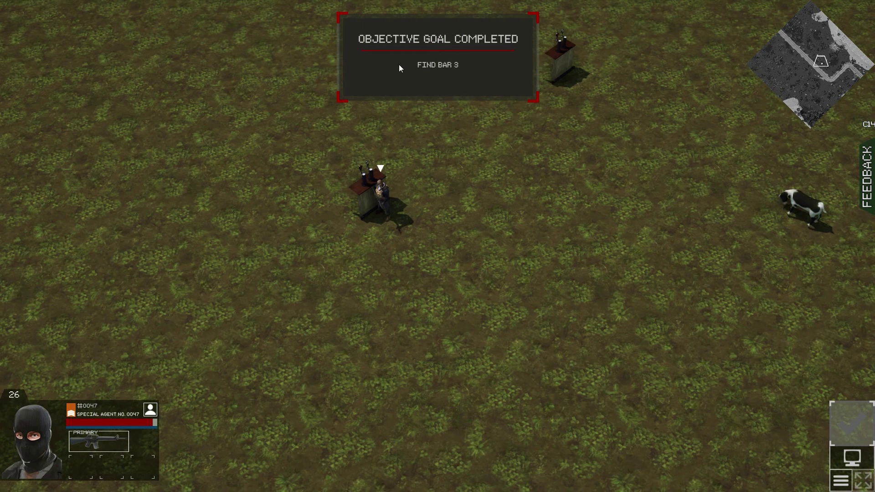
{"action": "left_click", "coordinate": [485, 291]}
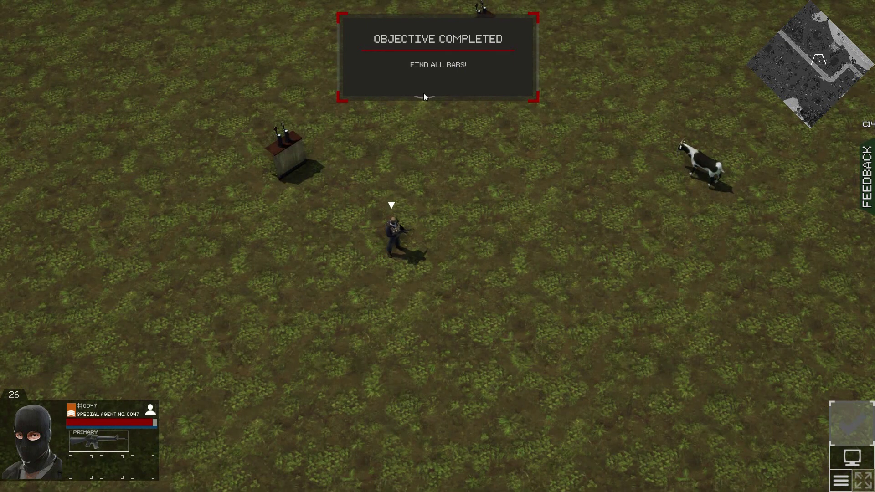
{"action": "left_click", "coordinate": [448, 171]}
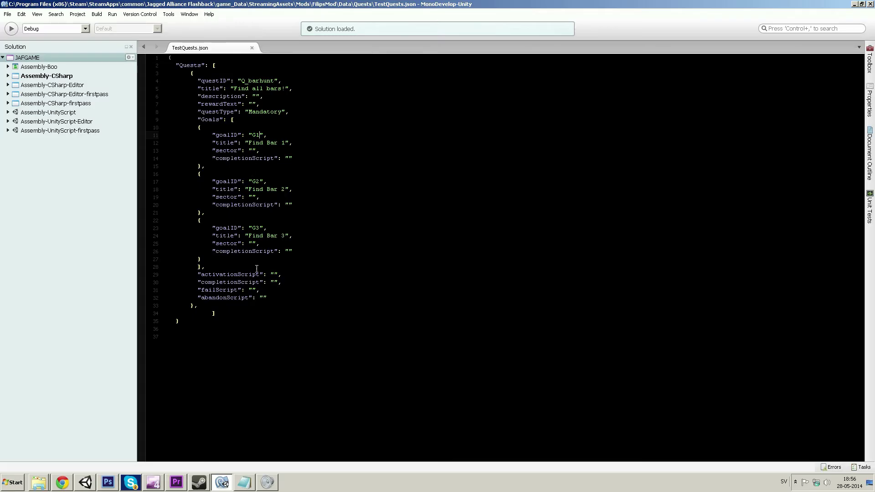
- Switch to MonoDevelop and place the cursor inside the quest's empty completionScript value in TestQuests.json
{"action": "left_click", "coordinate": [275, 283]}
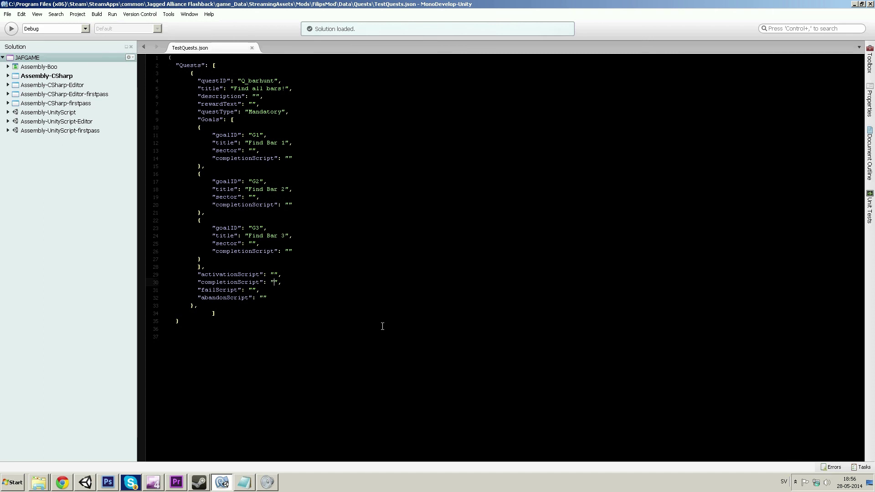